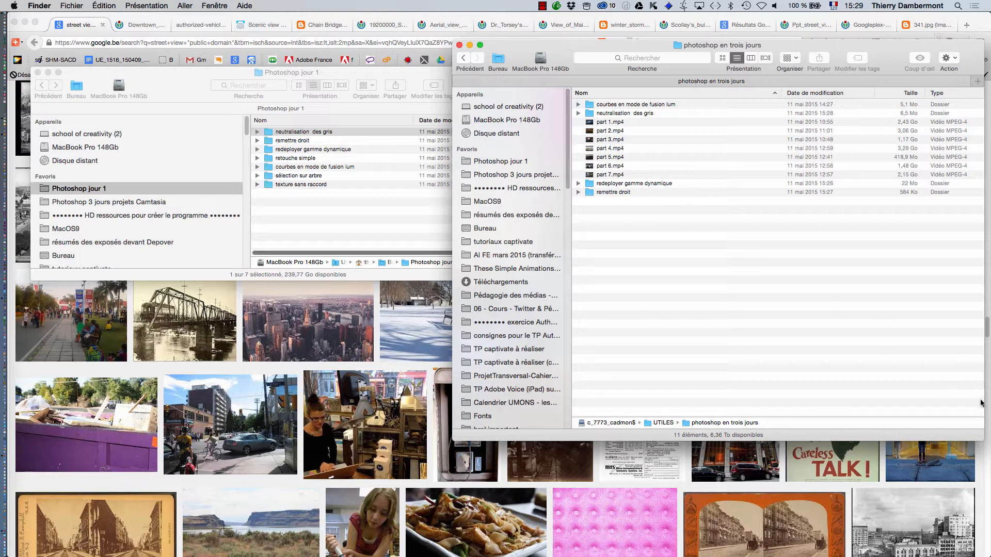
# Resize and move the "photoshop en trois jours" window so both folder windows show, and expand its "courbes en mode de fusion lum" folder
pyautogui.moveTo(983, 441); pyautogui.dragTo(897, 435)
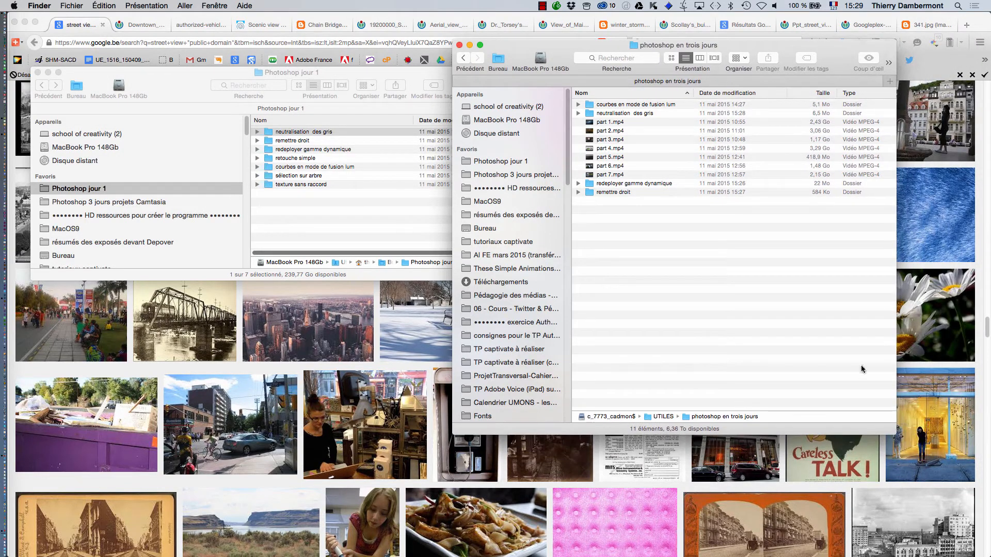
pyautogui.moveTo(564, 56); pyautogui.dragTo(646, 137)
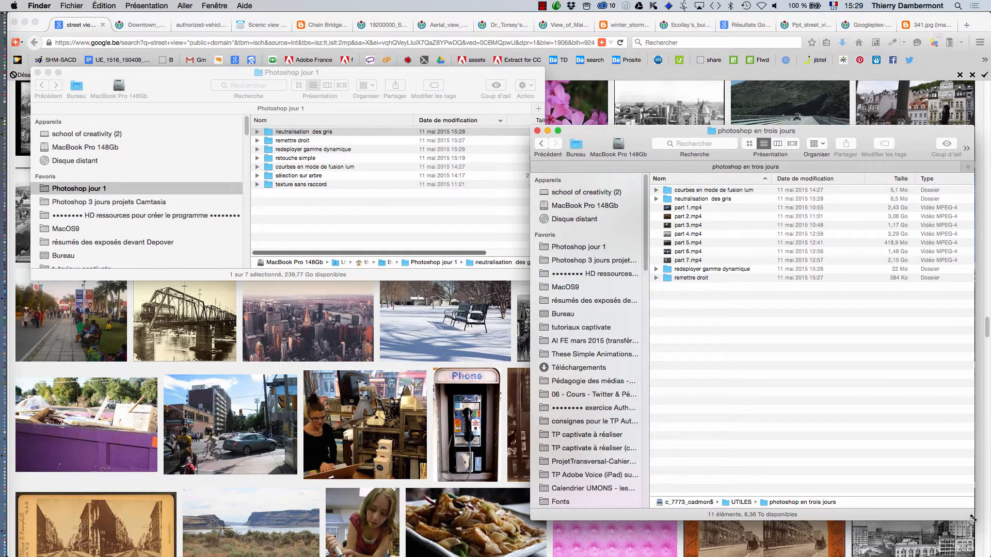
pyautogui.moveTo(974, 520); pyautogui.dragTo(985, 517)
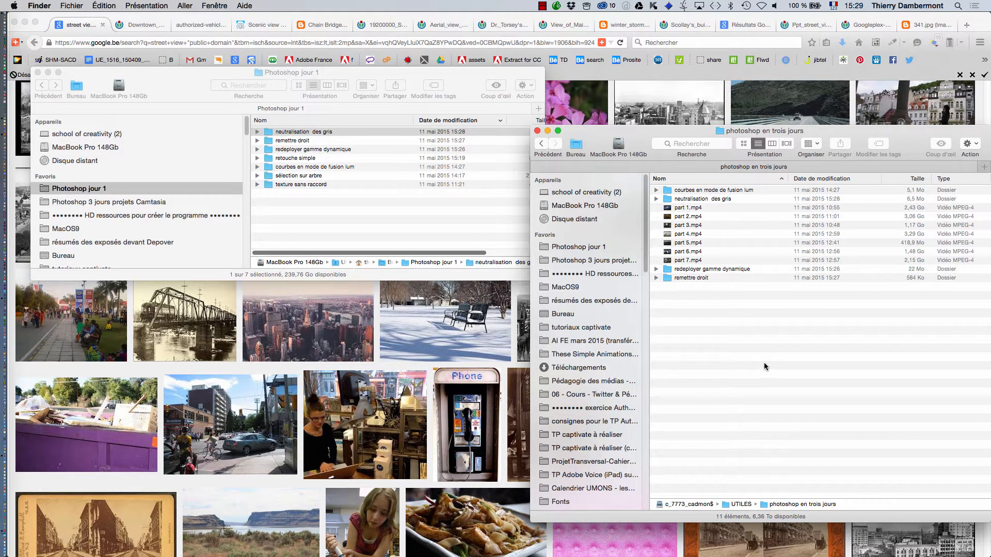
pyautogui.click(659, 190)
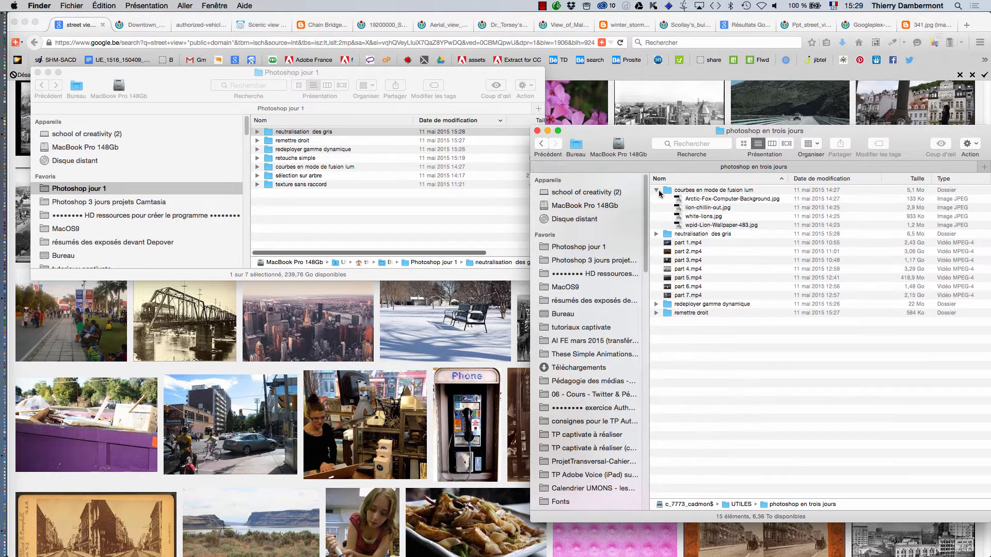
pyautogui.click(714, 191)
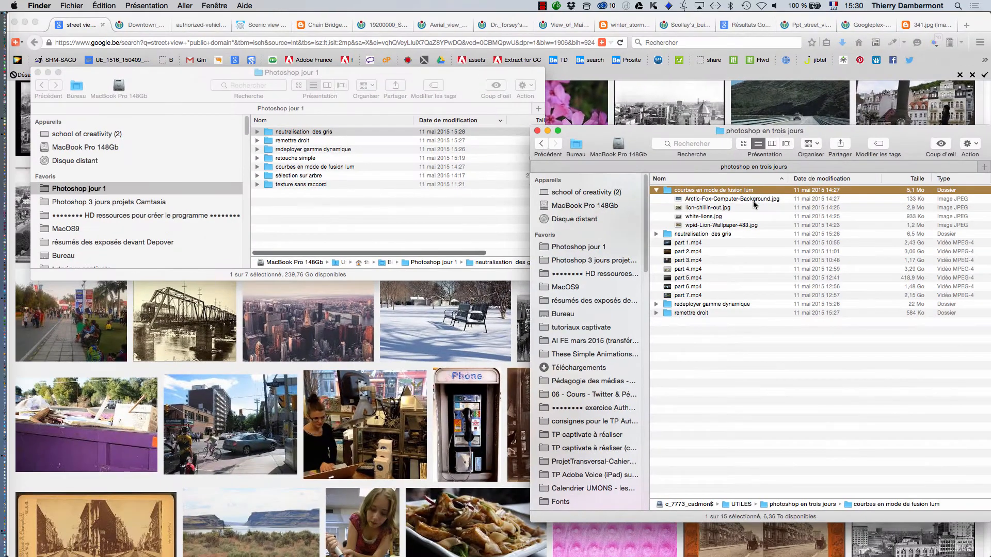
# In the "Photoshop jour 1" window, expand "courbes en mode de fusion lum" and select its four JPG images
pyautogui.click(361, 216)
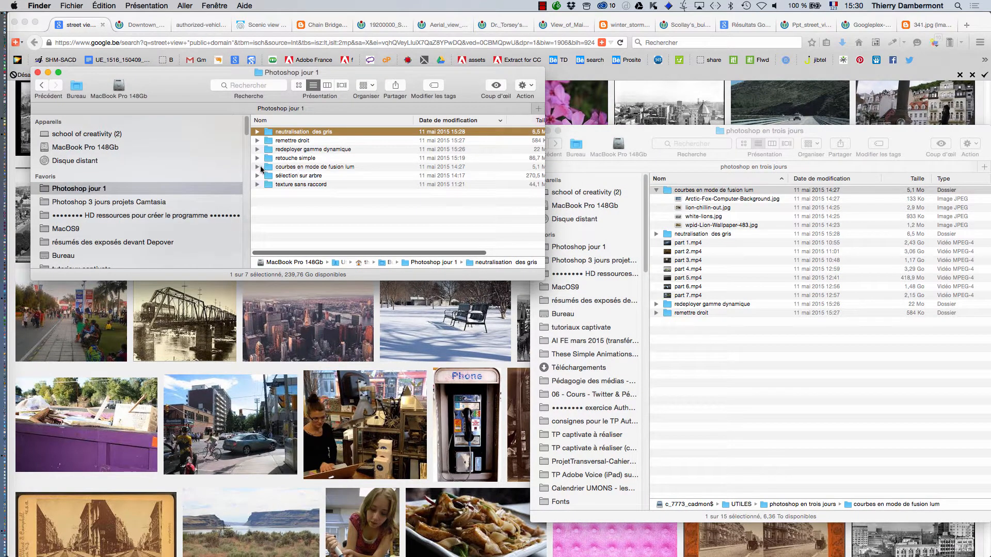
pyautogui.click(257, 167)
pyautogui.click(297, 177)
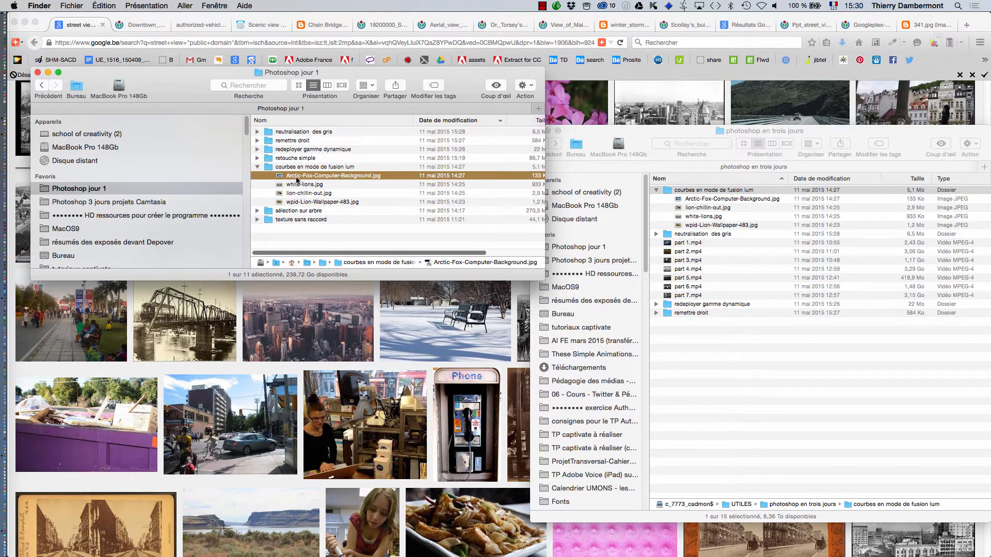
pyautogui.keyDown('shift'); pyautogui.click(298, 202); pyautogui.keyUp('shift')
# Switch to Photoshop, save the island.jpg document as island.psd with its layers, and close Public_Domain_Coffee.psd with its changes saved
pyautogui.press('super+Tab')
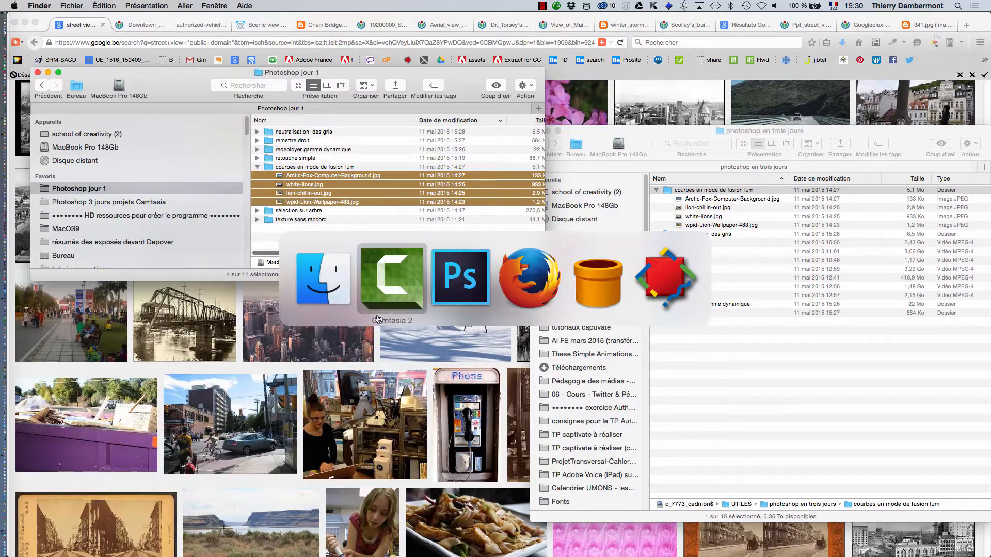
pyautogui.press('super+q')
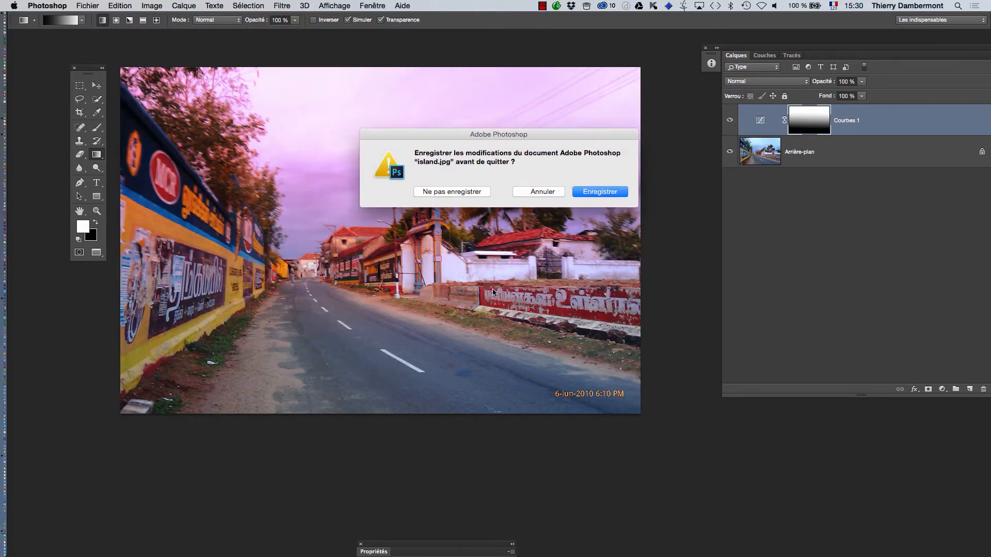
pyautogui.click(526, 192)
pyautogui.click(85, 5)
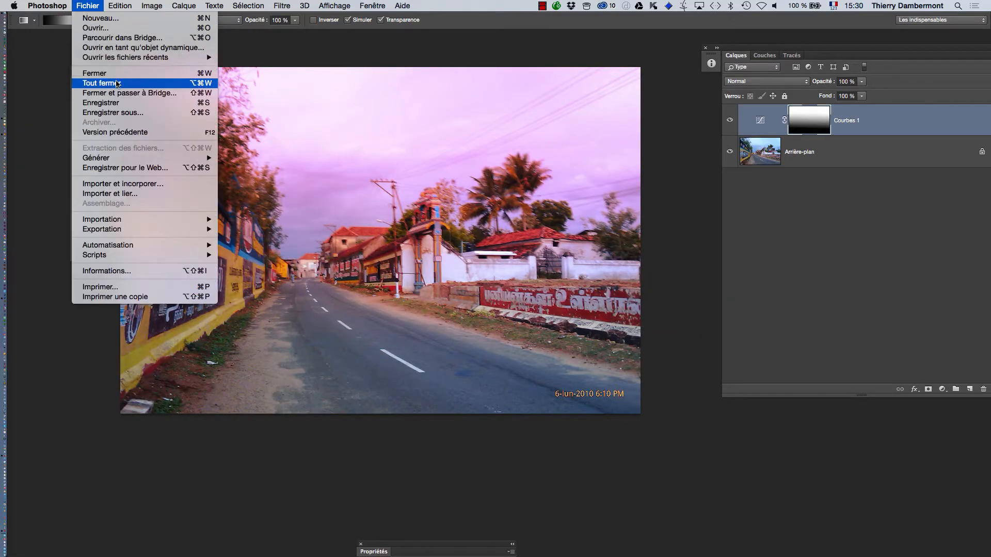
pyautogui.click(125, 104)
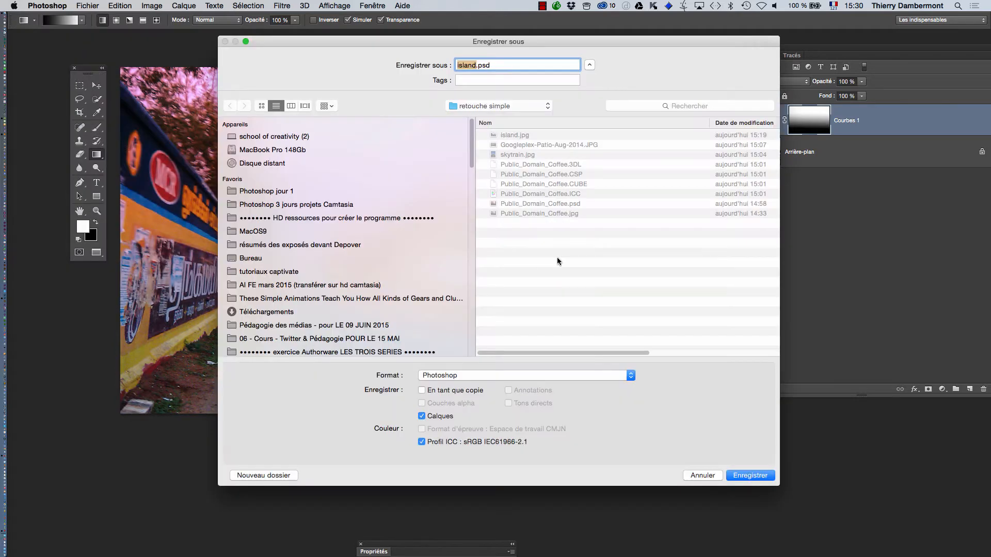
pyautogui.click(747, 474)
pyautogui.click(665, 264)
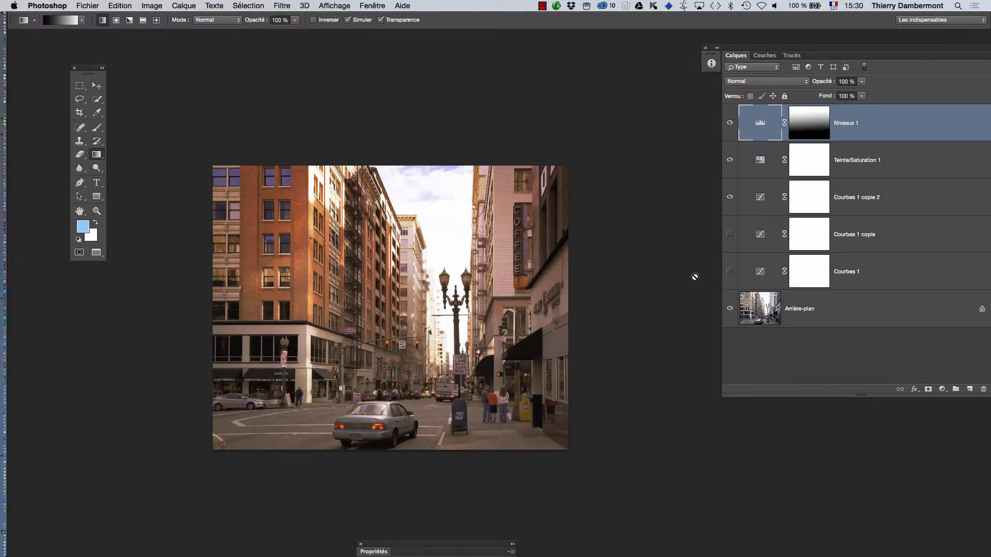
pyautogui.press('super+q')
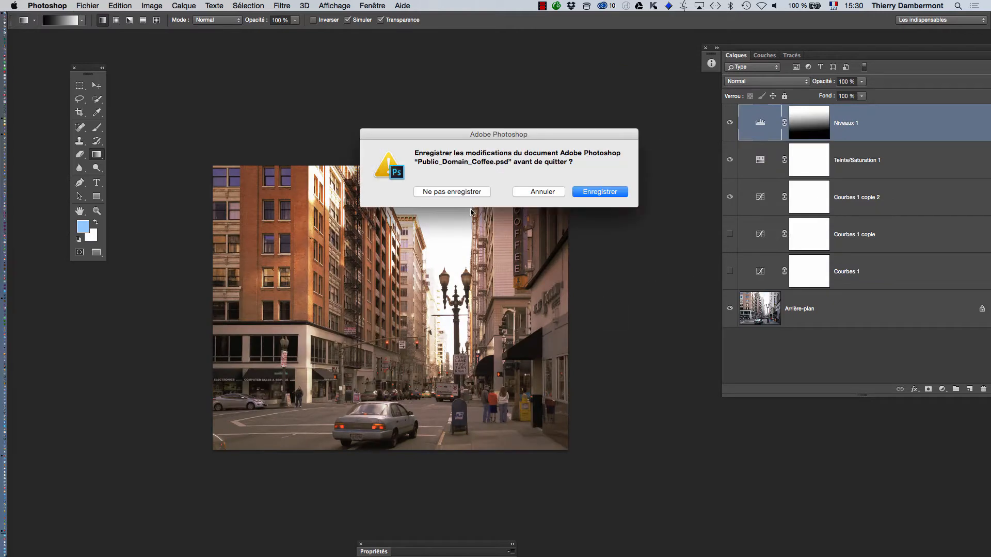
pyautogui.click(614, 191)
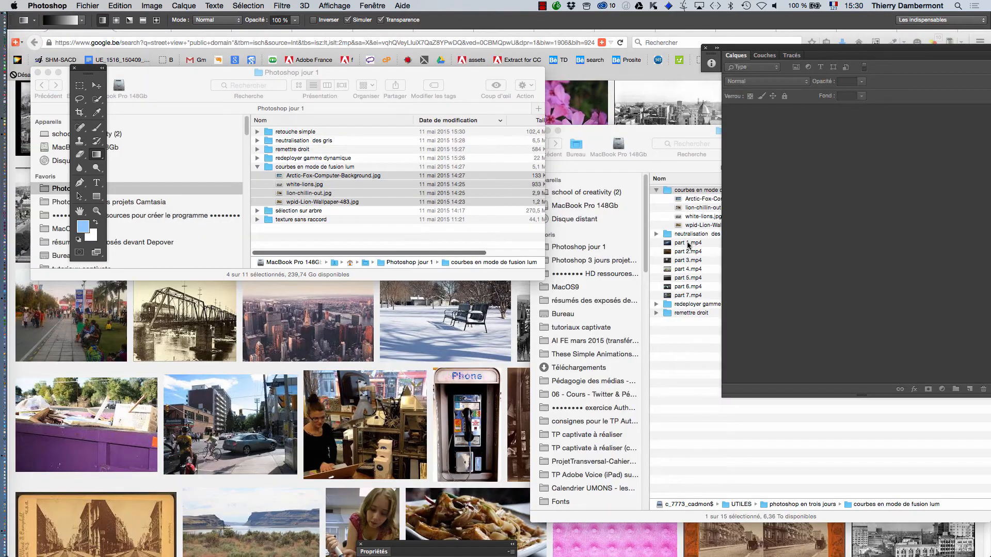
# Open the four selected images in Photoshop and zoom out so the standing lion photo is fully visible
pyautogui.click(303, 179)
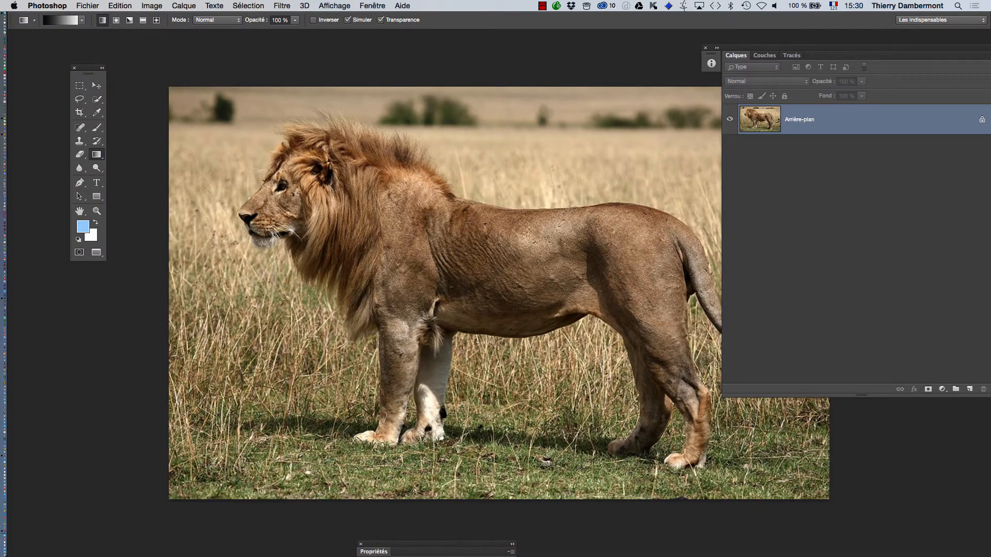
pyautogui.moveTo(465, 224); pyautogui.dragTo(382, 215)
pyautogui.press('super+minus')
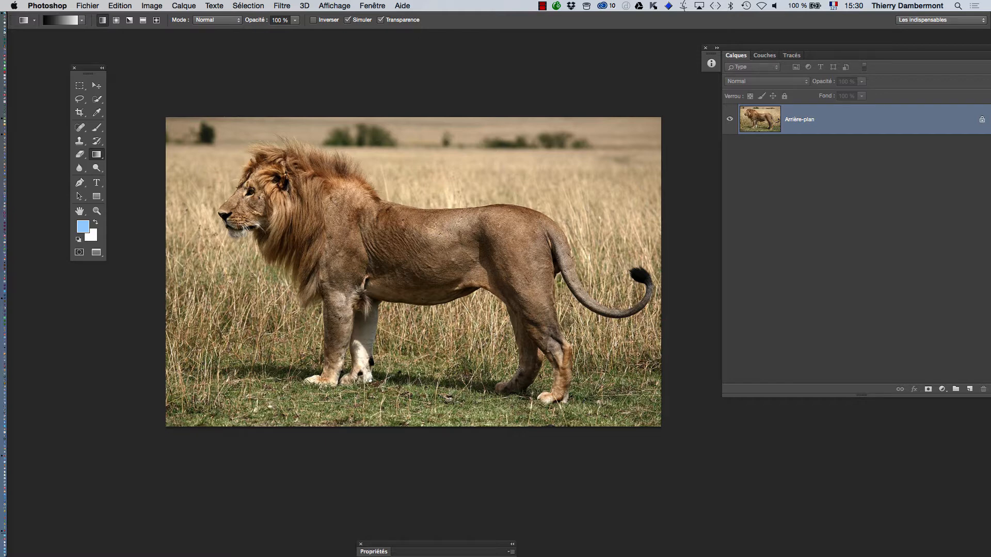
# Look over the arctic fox and white lion images, with each whole picture in view
pyautogui.hotkey('ctrl', 'Tab')
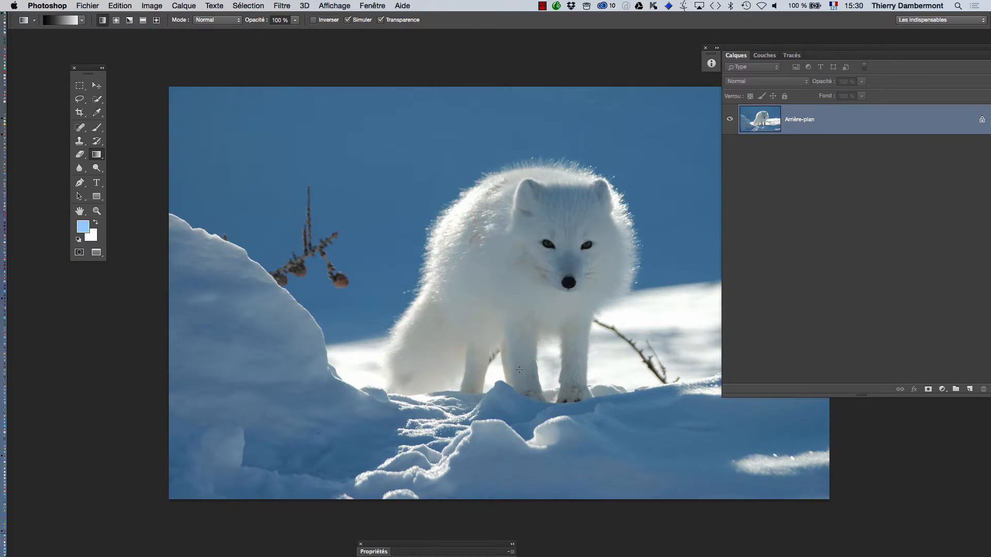
pyautogui.keyDown('alt'); pyautogui.click(552, 329); pyautogui.keyUp('alt')
pyautogui.moveTo(561, 333); pyautogui.dragTo(459, 291)
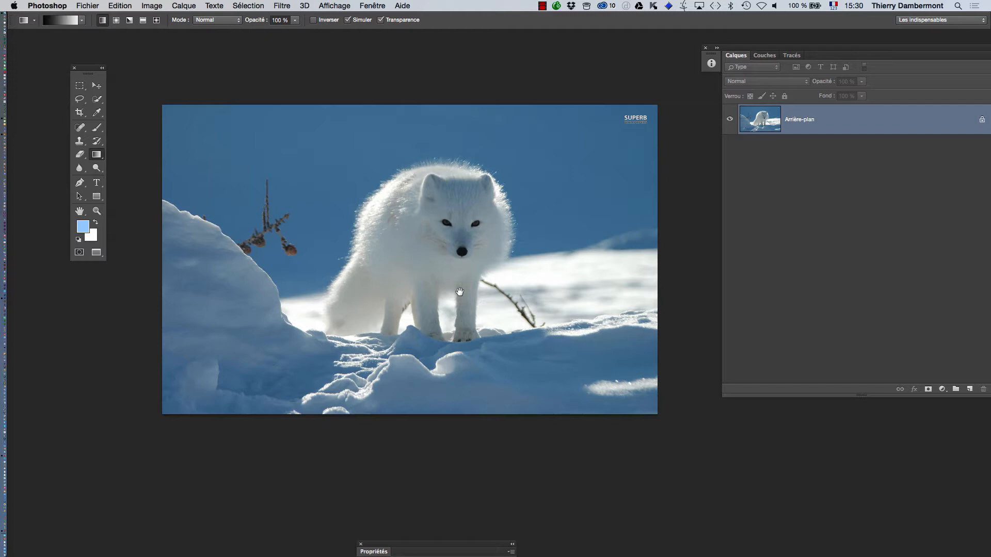
pyautogui.hotkey('ctrl', 'Tab')
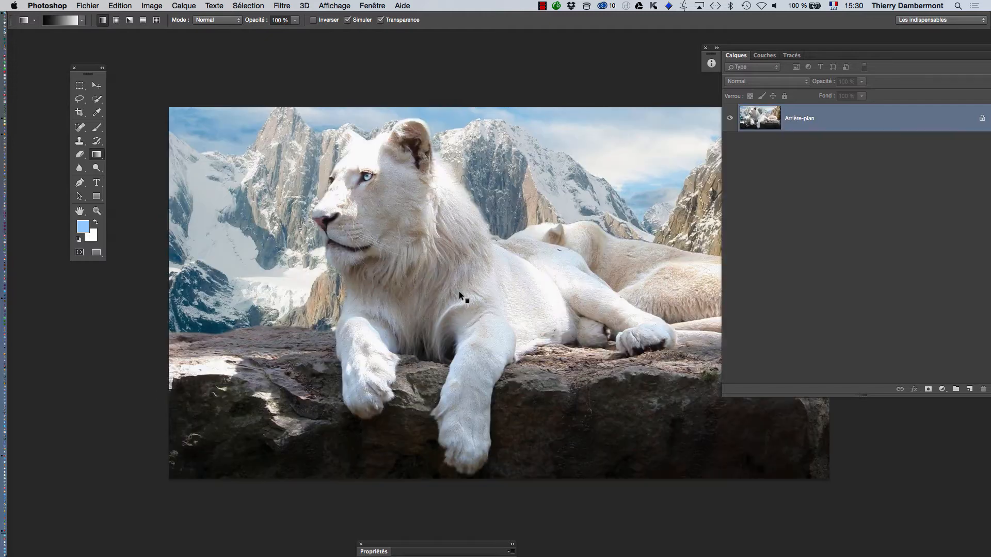
pyautogui.keyDown('alt'); pyautogui.click(552, 297); pyautogui.keyUp('alt')
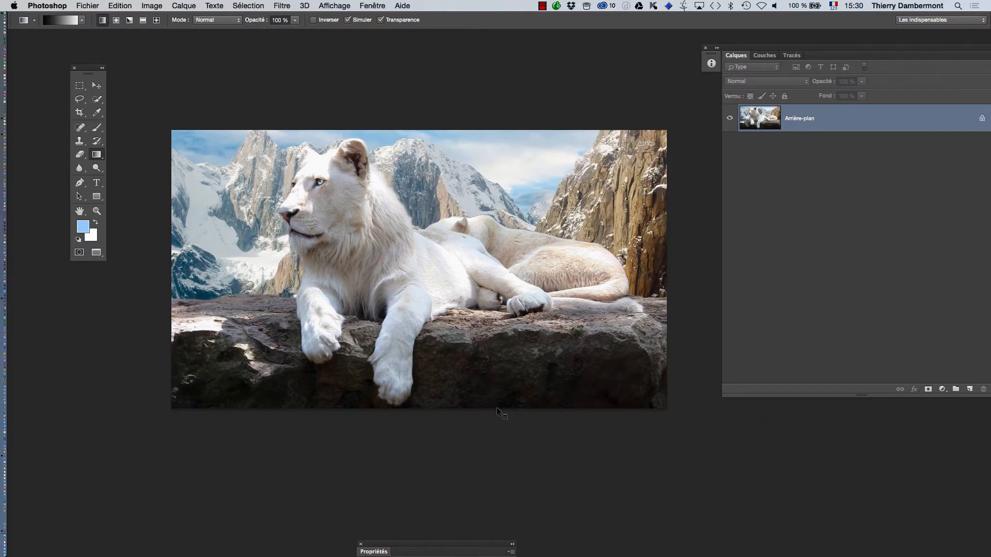
# Bring up the image of the brown lion resting on rocks and add a Curves adjustment layer to it
pyautogui.hotkey('ctrl', 'Tab')
pyautogui.keyDown('alt'); pyautogui.click(536, 391); pyautogui.keyUp('alt')
pyautogui.moveTo(544, 392); pyautogui.dragTo(466, 347)
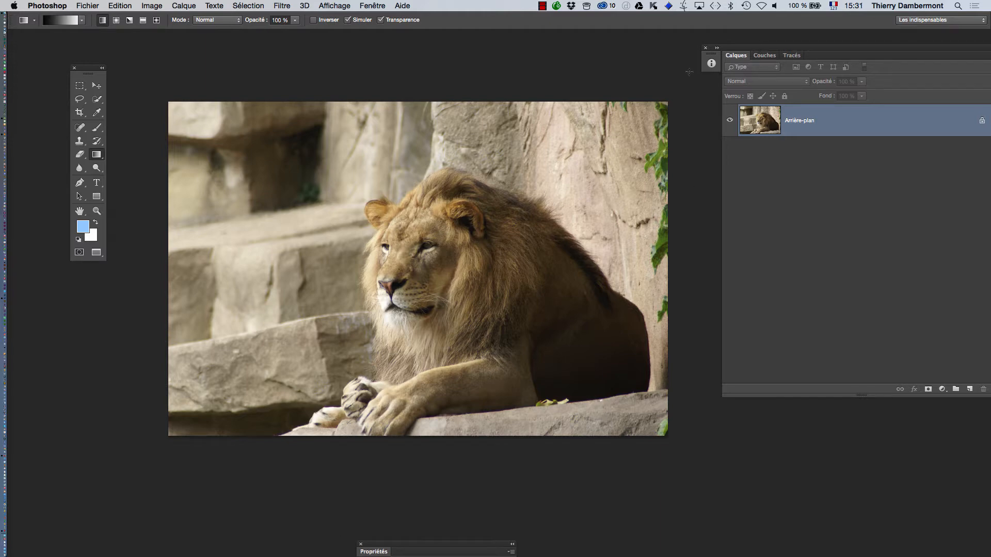
pyautogui.click(184, 6)
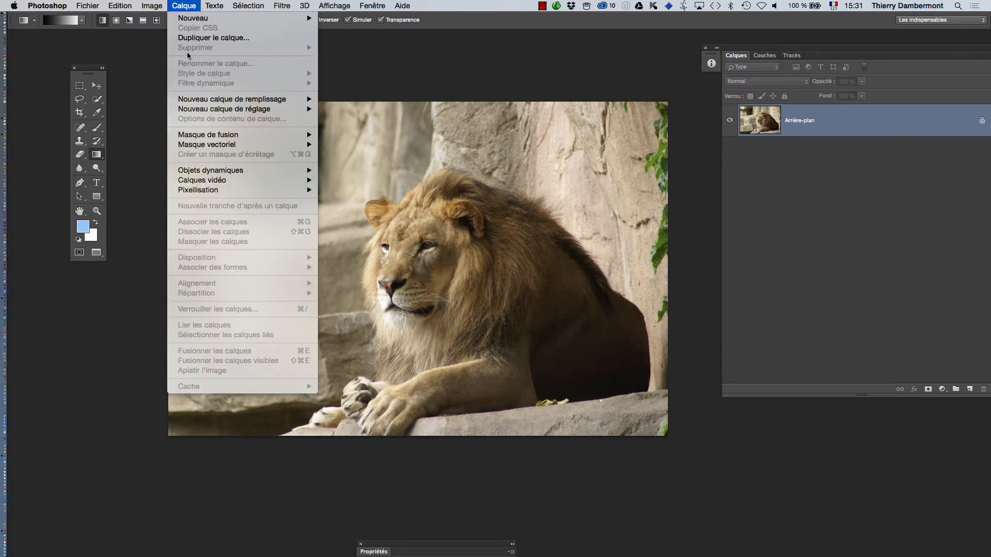
pyautogui.moveTo(211, 113)
pyautogui.click(388, 129)
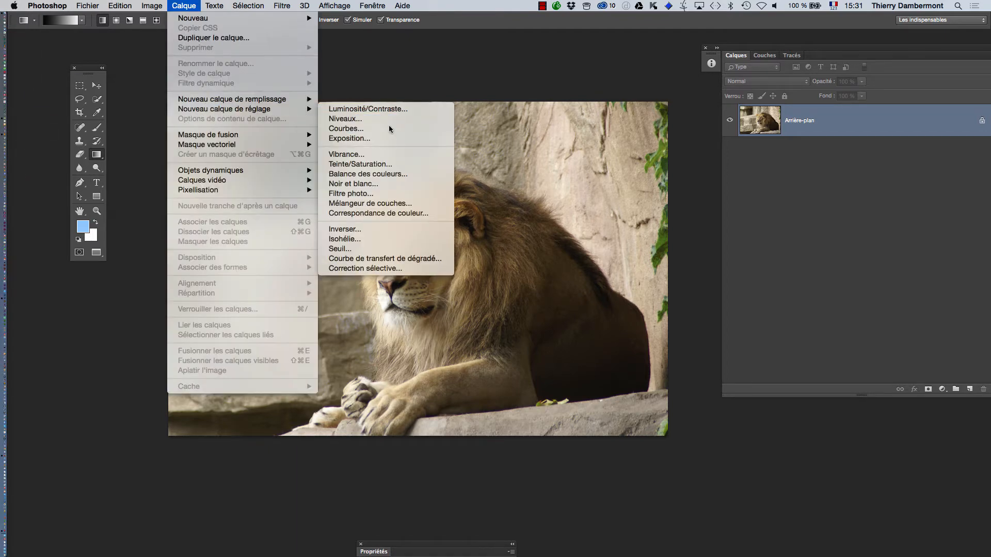
pyautogui.click(600, 250)
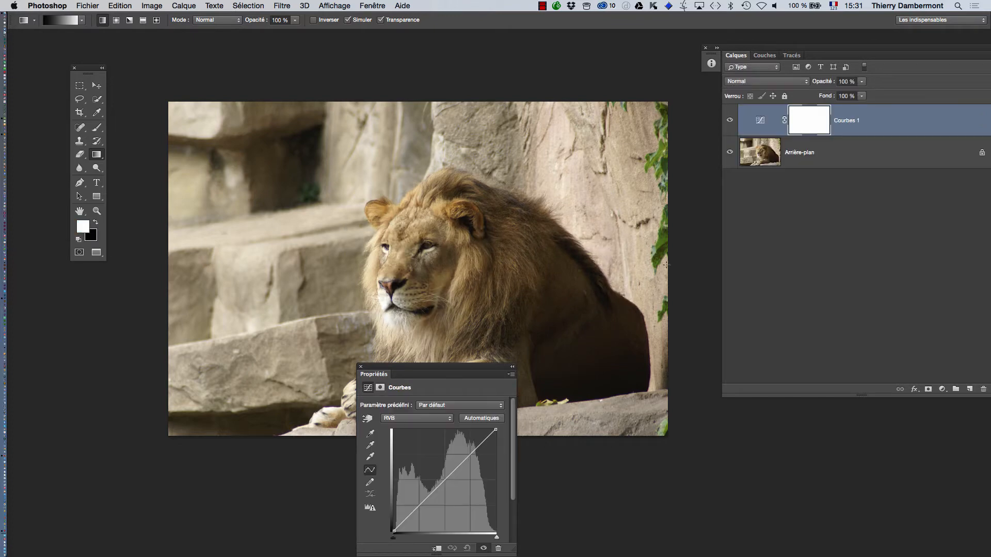
# Place the Curves properties beside the lion image and enlarge them until the whole curve graph is visible
pyautogui.moveTo(413, 364); pyautogui.dragTo(691, 189)
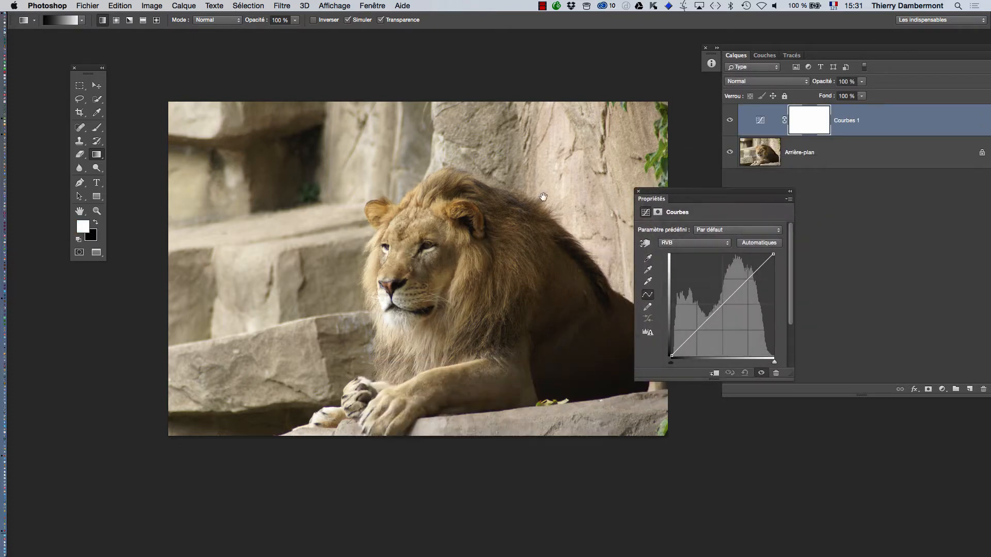
pyautogui.moveTo(514, 205); pyautogui.dragTo(432, 174)
pyautogui.moveTo(688, 193); pyautogui.dragTo(638, 177)
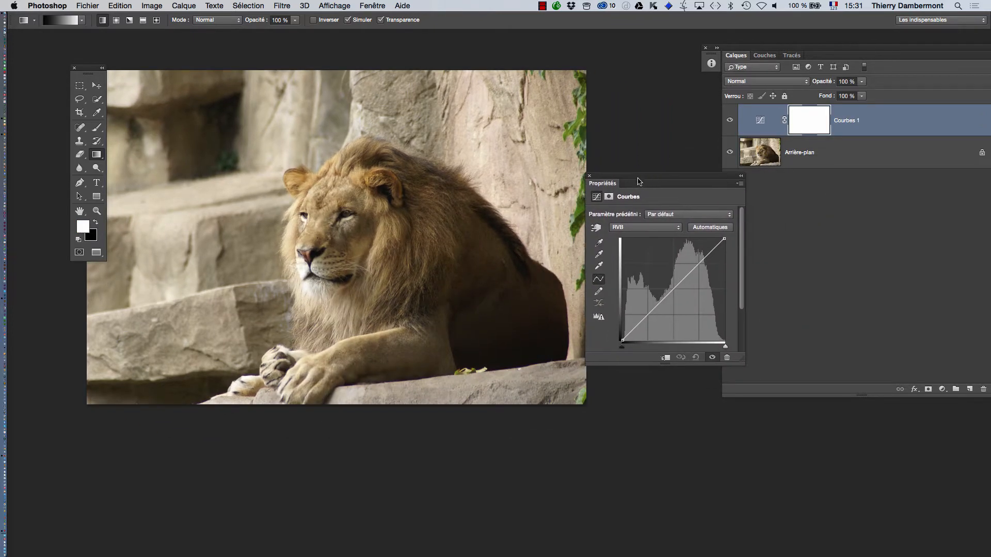
pyautogui.moveTo(743, 360); pyautogui.dragTo(847, 426)
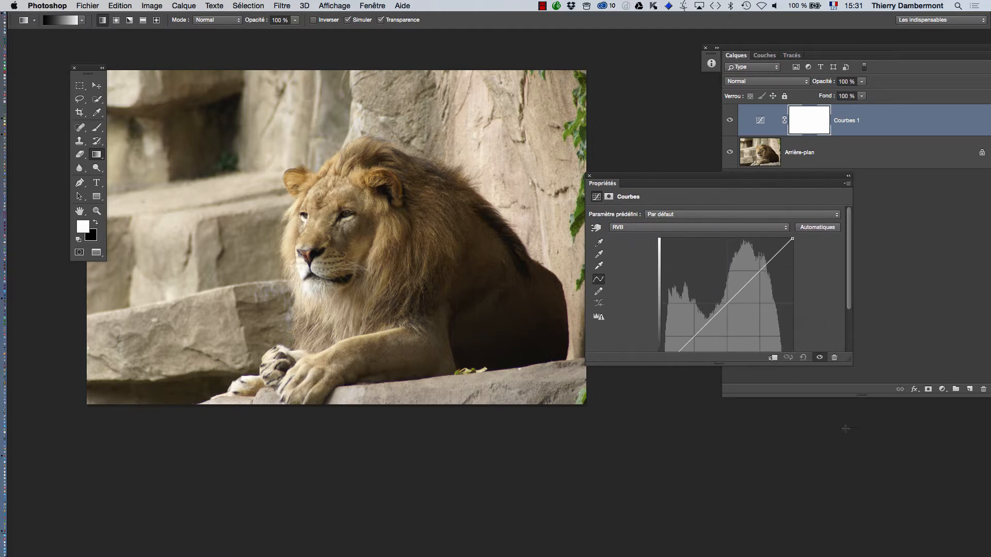
pyautogui.moveTo(848, 365); pyautogui.dragTo(873, 489)
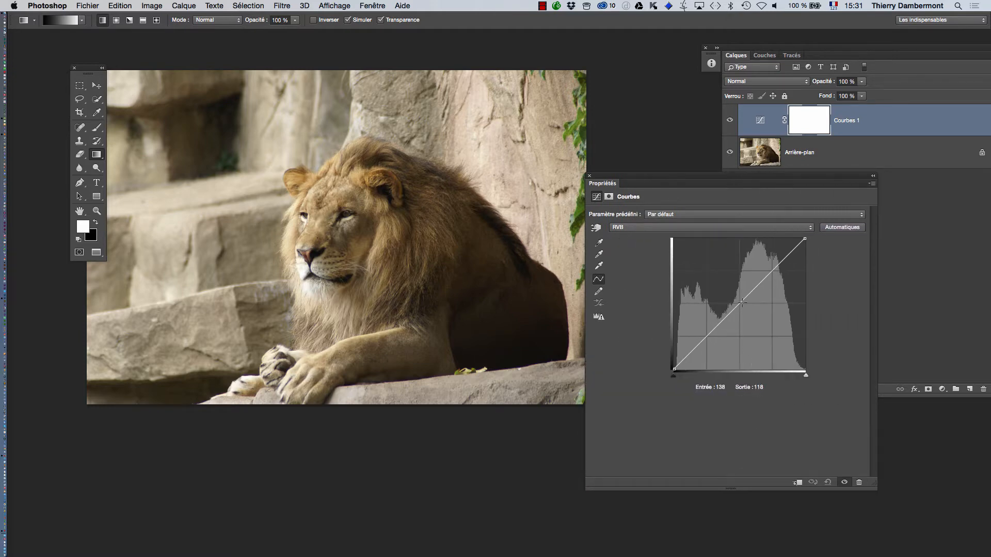
# Shape the RGB curve into a contrast-boosting S with points at input 157, output 192 and input 91, output 74
pyautogui.moveTo(741, 303); pyautogui.dragTo(756, 271)
pyautogui.click(713, 328)
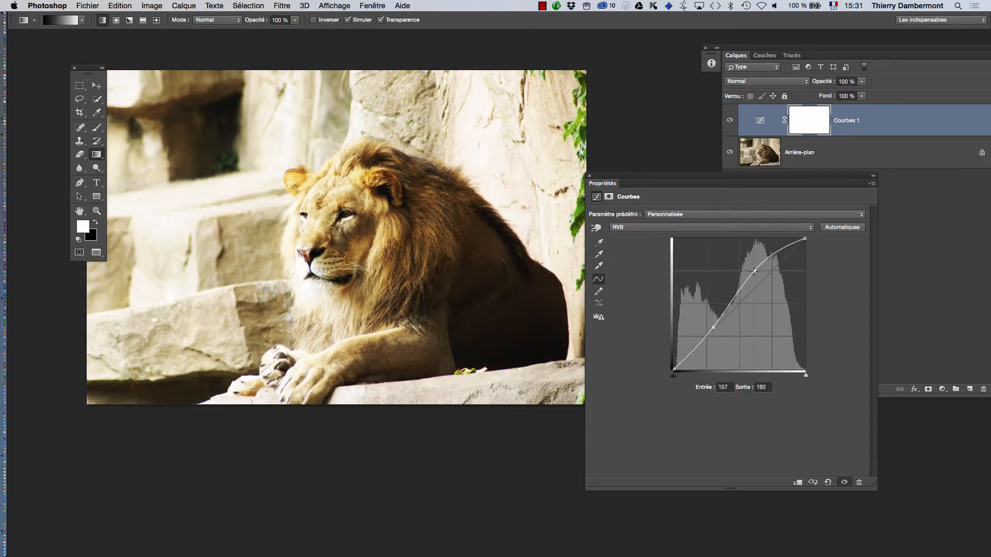
pyautogui.moveTo(714, 328); pyautogui.dragTo(722, 333)
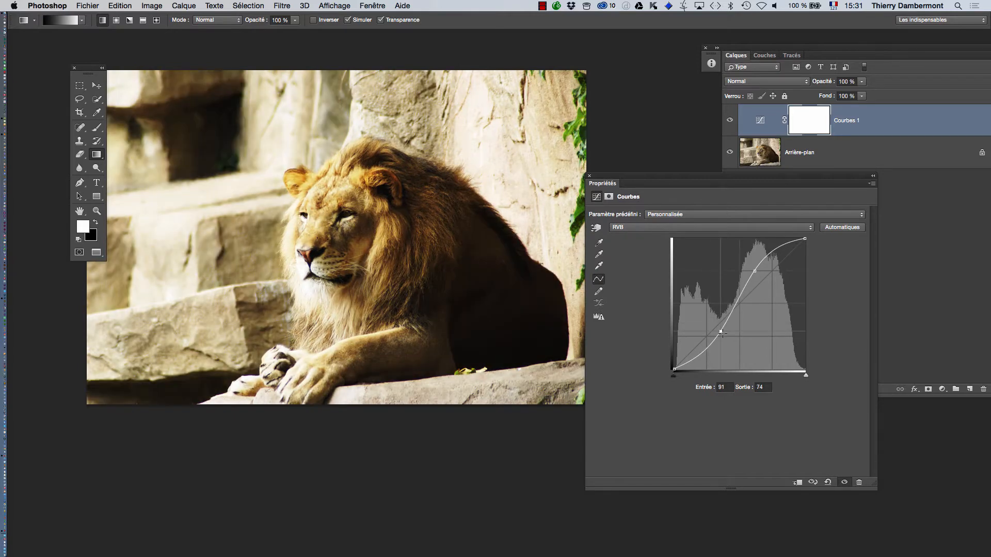
pyautogui.moveTo(715, 176); pyautogui.dragTo(713, 221)
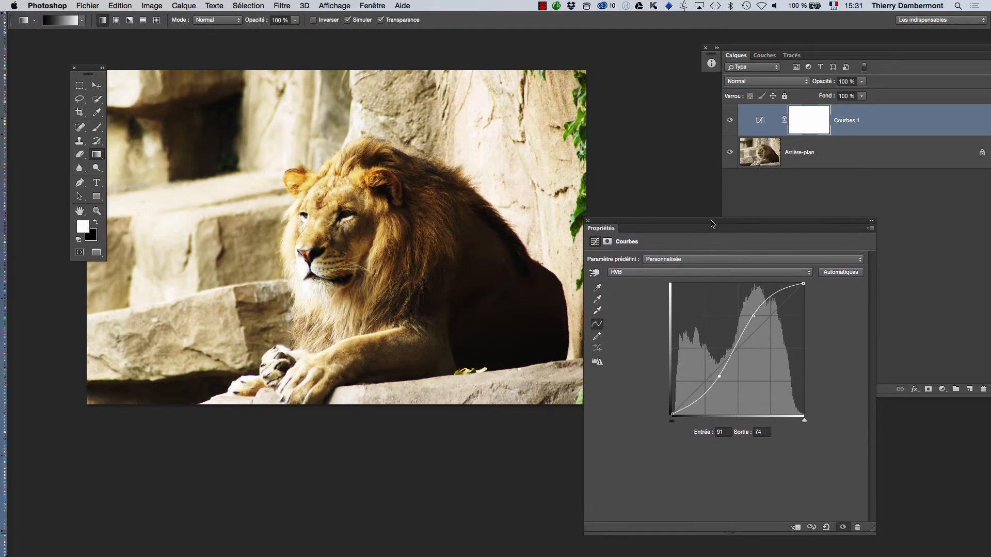
# Toggle the Courbes 1 layer's visibility repeatedly to compare the lion image with and without the adjustment, leaving the layer hidden
pyautogui.click(729, 120)
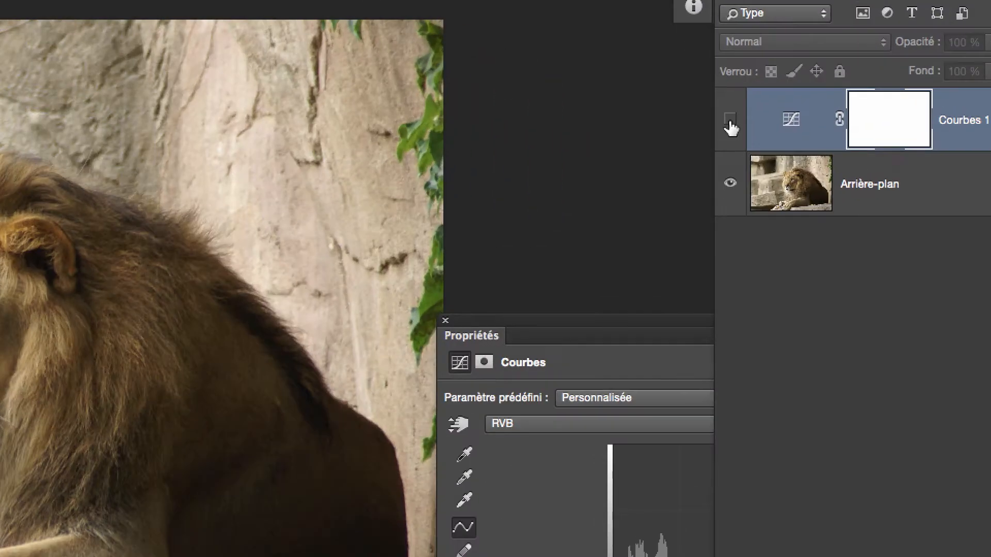
pyautogui.click(730, 123)
pyautogui.click(729, 123)
pyautogui.click(730, 123)
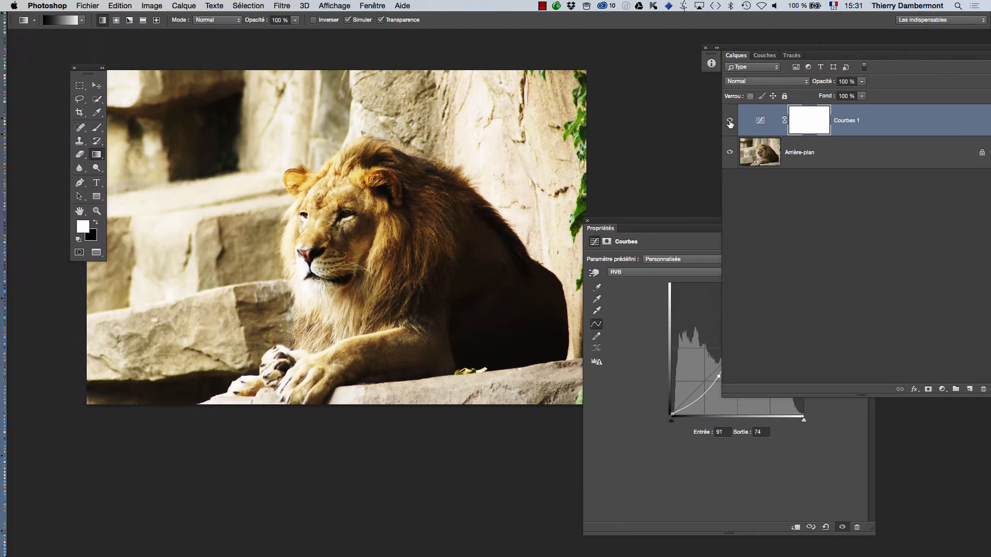
pyautogui.click(730, 123)
pyautogui.click(729, 122)
pyautogui.click(729, 122)
# Compare the lion's face at close range with and without the Courbes 1 adjustment, leaving the layer visible
pyautogui.keyDown('super'); pyautogui.click(416, 204); pyautogui.keyUp('super')
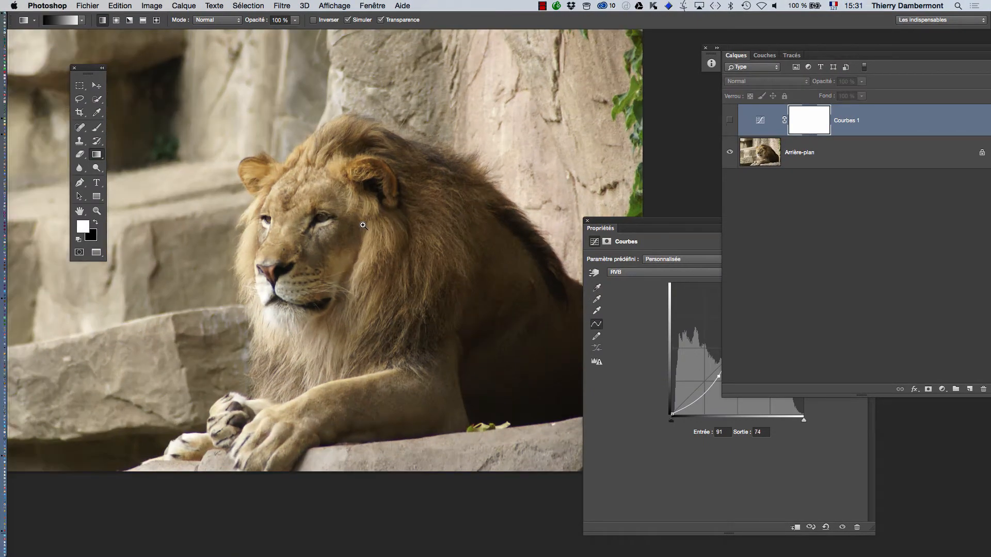
pyautogui.keyDown('super'); pyautogui.click(362, 220); pyautogui.keyUp('super')
pyautogui.keyDown('super'); pyautogui.click(340, 241); pyautogui.keyUp('super')
pyautogui.moveTo(448, 243); pyautogui.dragTo(531, 257)
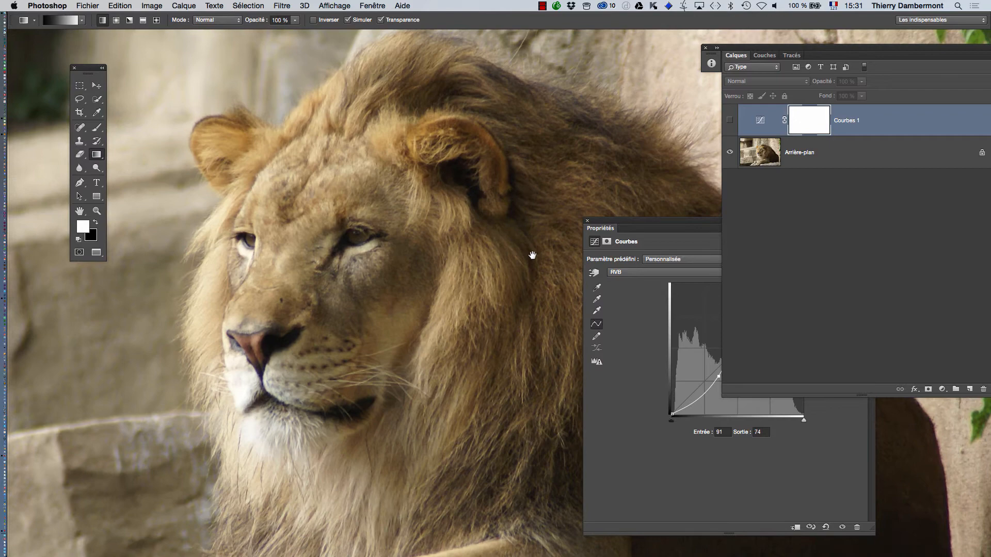
pyautogui.click(729, 122)
pyautogui.click(729, 122)
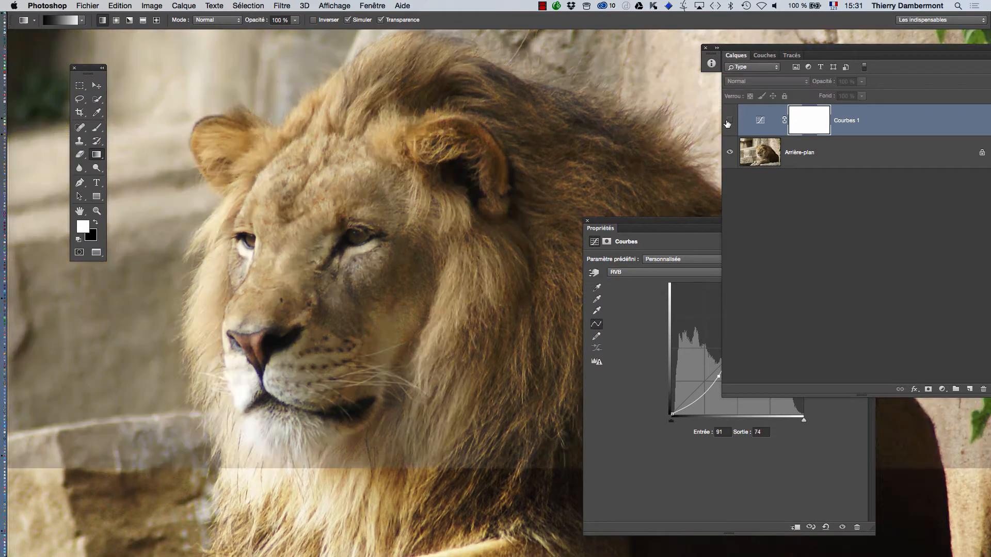
pyautogui.click(729, 122)
pyautogui.click(729, 122)
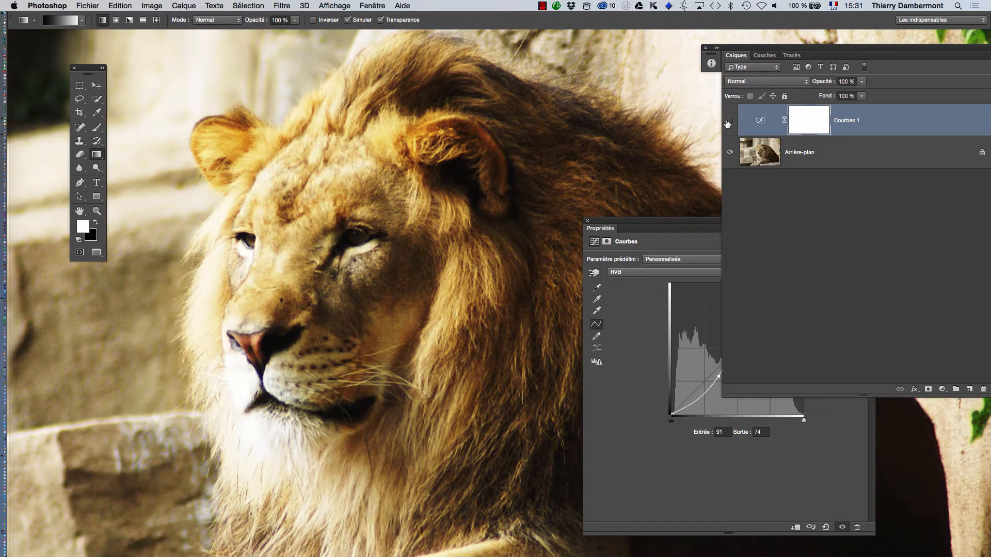
pyautogui.click(729, 121)
# Check the lion image's colour mode options without changing them
pyautogui.click(156, 5)
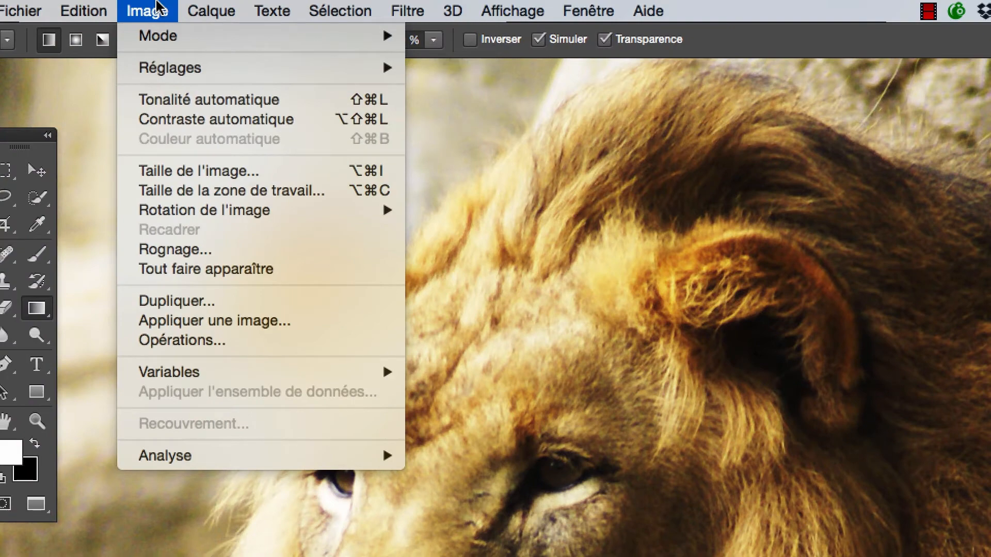
pyautogui.moveTo(172, 29)
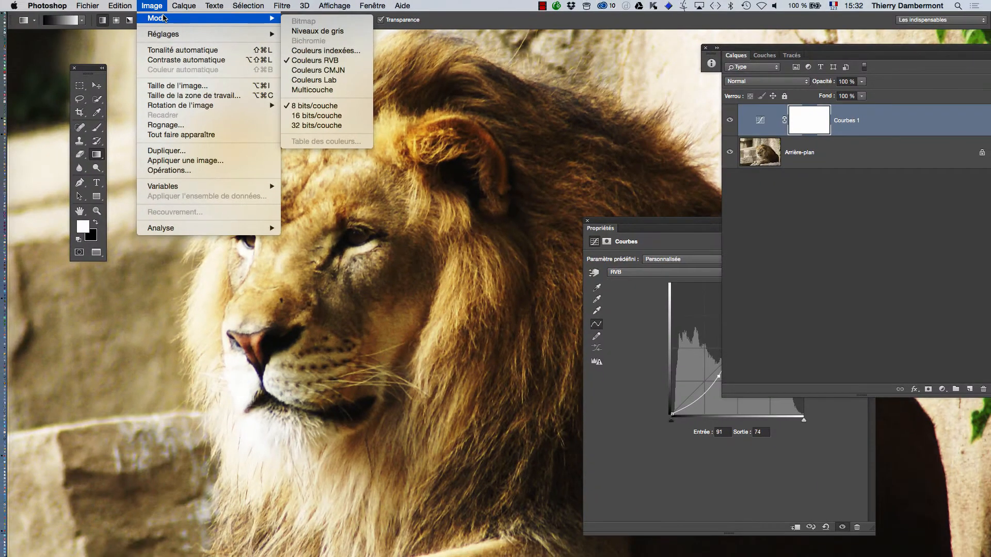
pyautogui.click(418, 241)
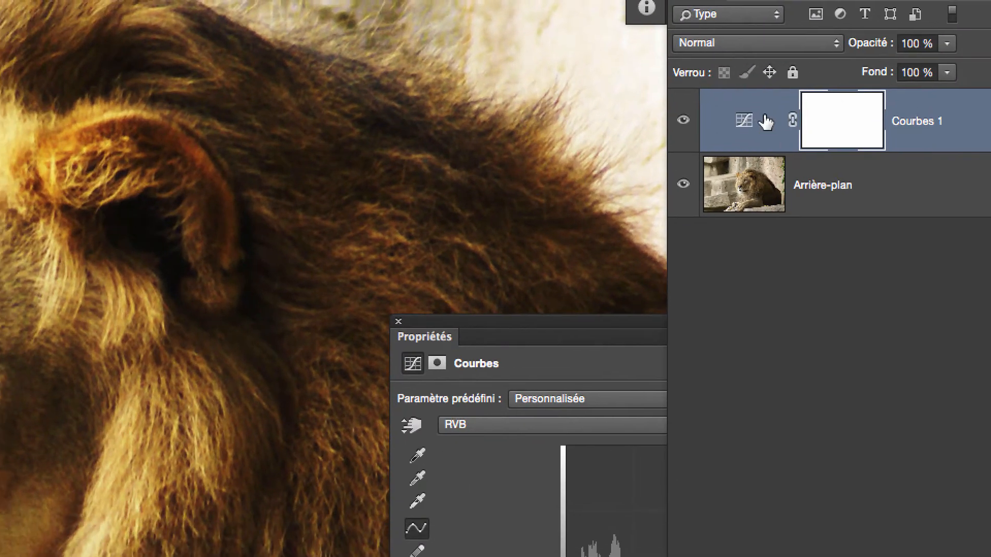
# Set the Courbes 1 layer's blending mode to Luminosité and soften its S curve, moving the lower point to input 98, output 99
pyautogui.click(758, 44)
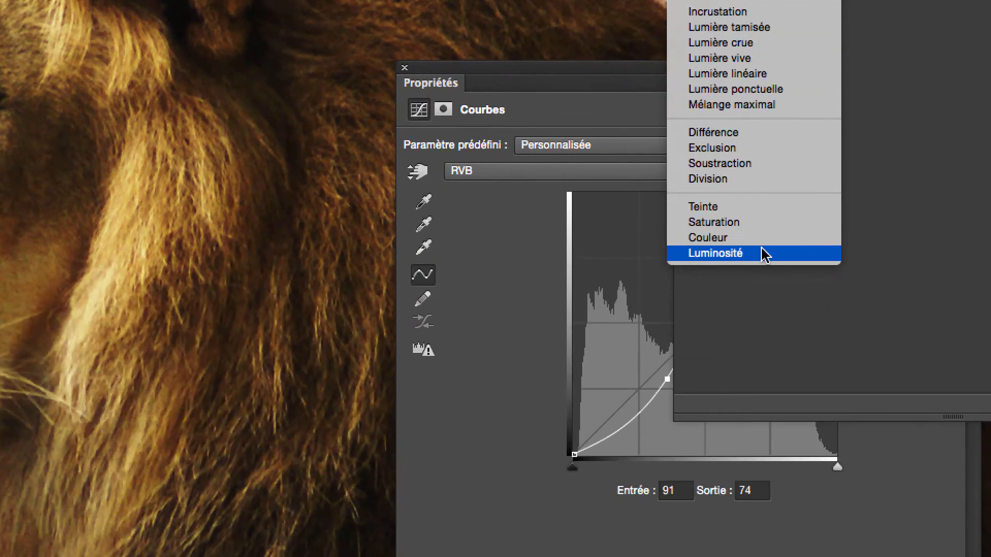
pyautogui.click(766, 256)
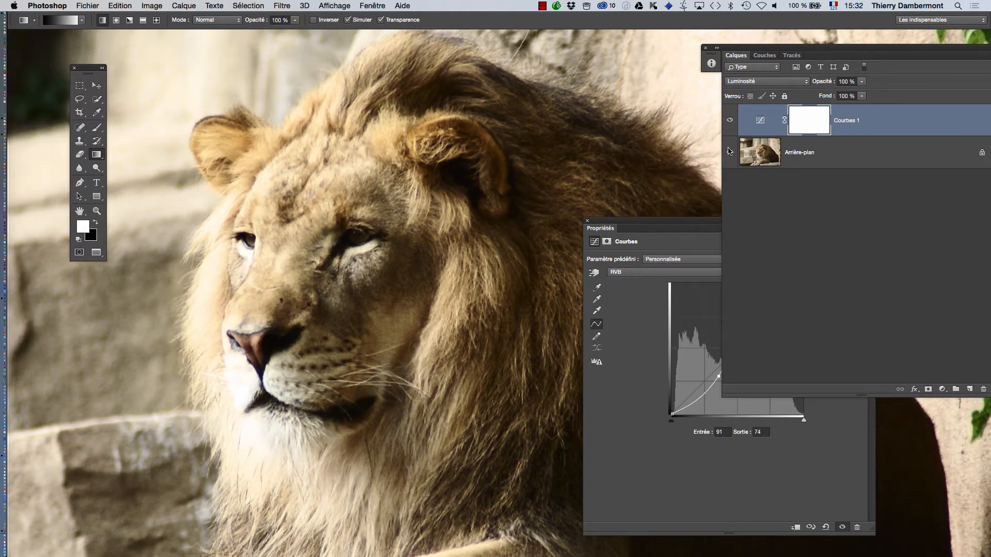
pyautogui.moveTo(752, 45); pyautogui.dragTo(921, 151)
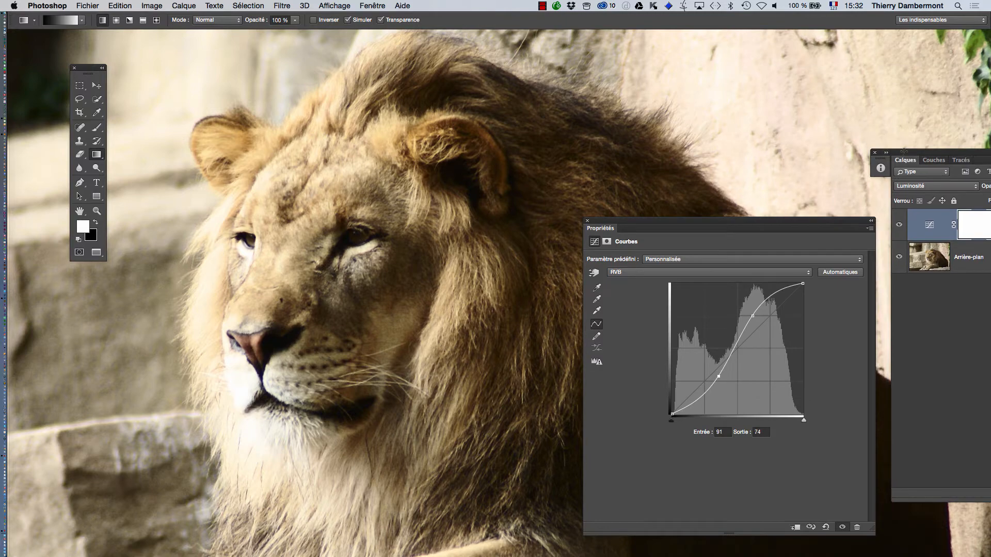
pyautogui.moveTo(753, 315)
pyautogui.mouseDown()
pyautogui.moveTo(755, 329)
pyautogui.moveTo(756, 316)
pyautogui.mouseUp()
pyautogui.moveTo(719, 377); pyautogui.dragTo(722, 363)
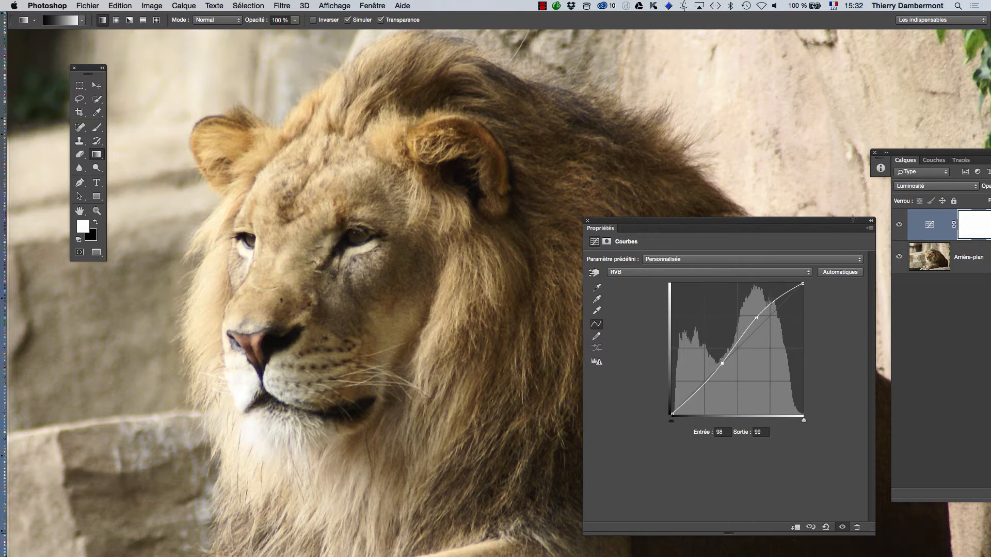
# Rearrange the Layers and Properties panels so the whole curve graph is clear beside the enlarged lion's face
pyautogui.moveTo(899, 161); pyautogui.dragTo(793, 86)
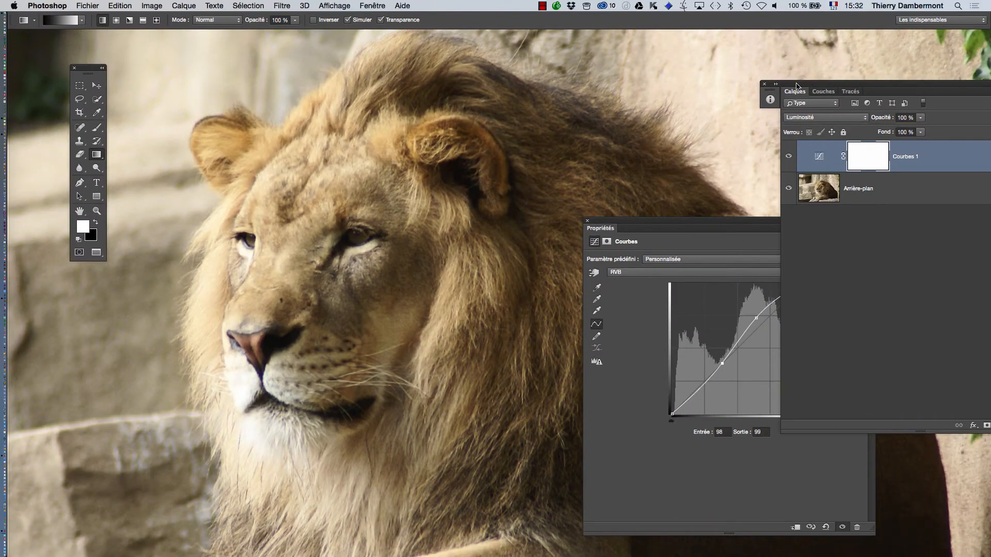
pyautogui.moveTo(796, 86); pyautogui.dragTo(928, 417)
pyautogui.moveTo(715, 223); pyautogui.dragTo(682, 119)
pyautogui.click(355, 246)
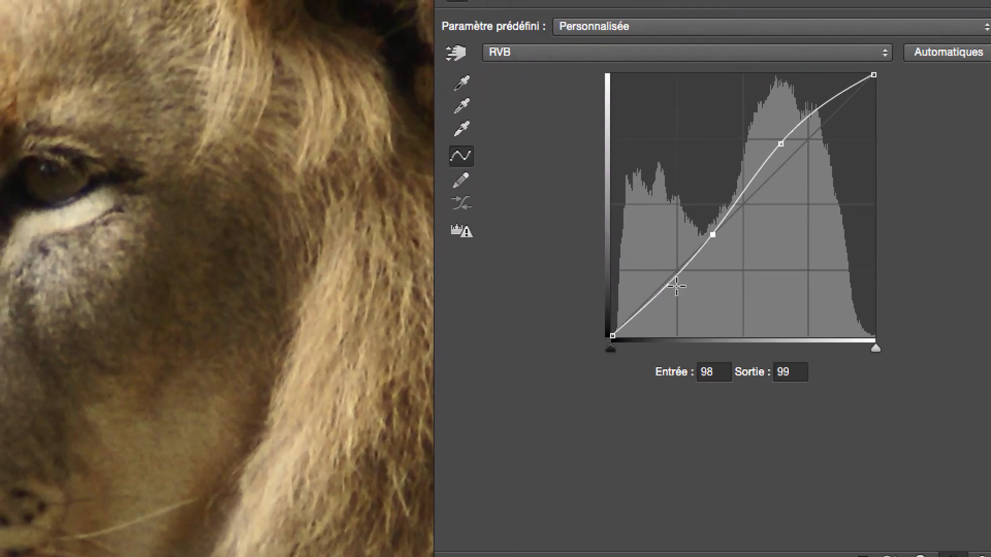
# Refine the RVB curve with extra shadow and highlight points, placing points at input 174, output 179 and input 108, output 95
pyautogui.click(677, 286)
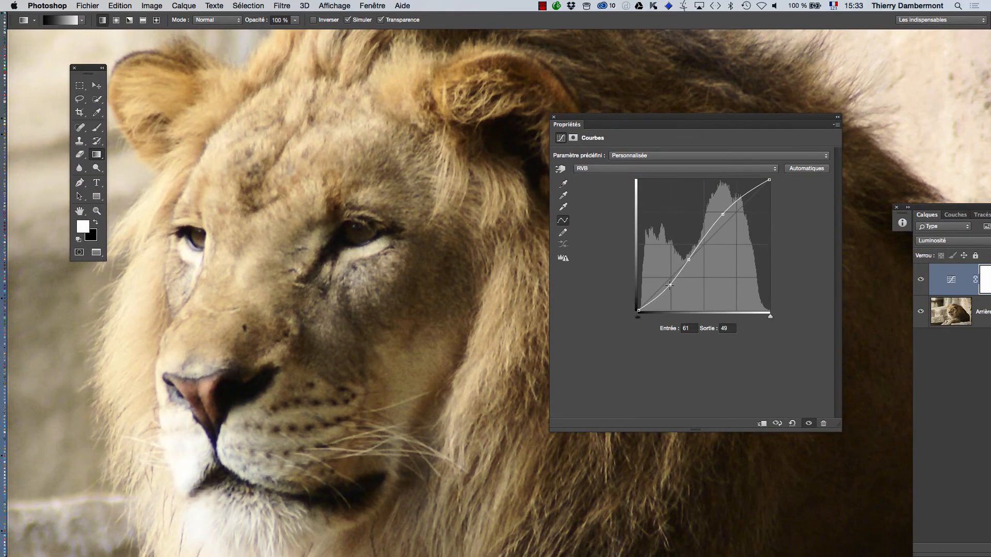
pyautogui.moveTo(676, 286); pyautogui.dragTo(675, 285)
pyautogui.click(667, 296)
pyautogui.moveTo(748, 193); pyautogui.dragTo(728, 218)
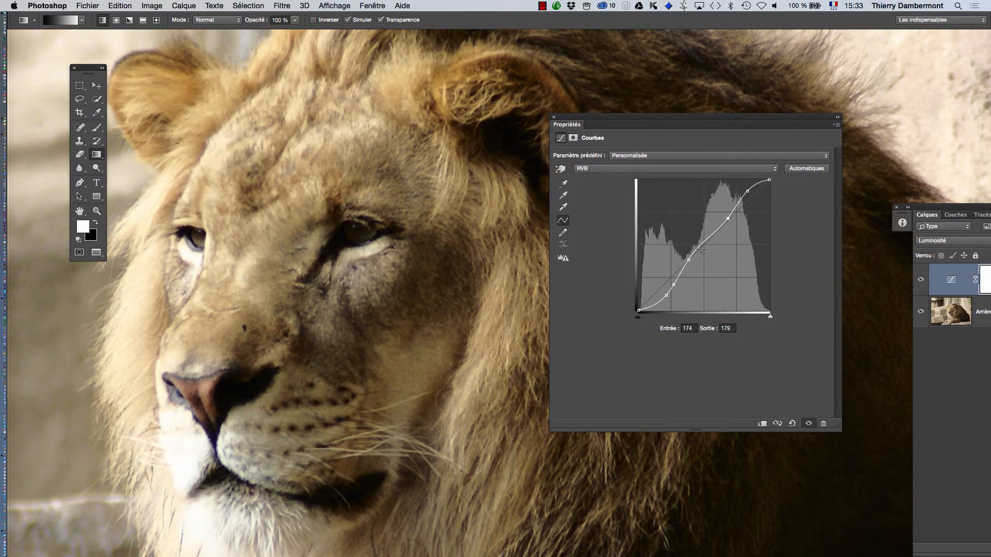
pyautogui.moveTo(690, 259); pyautogui.dragTo(693, 262)
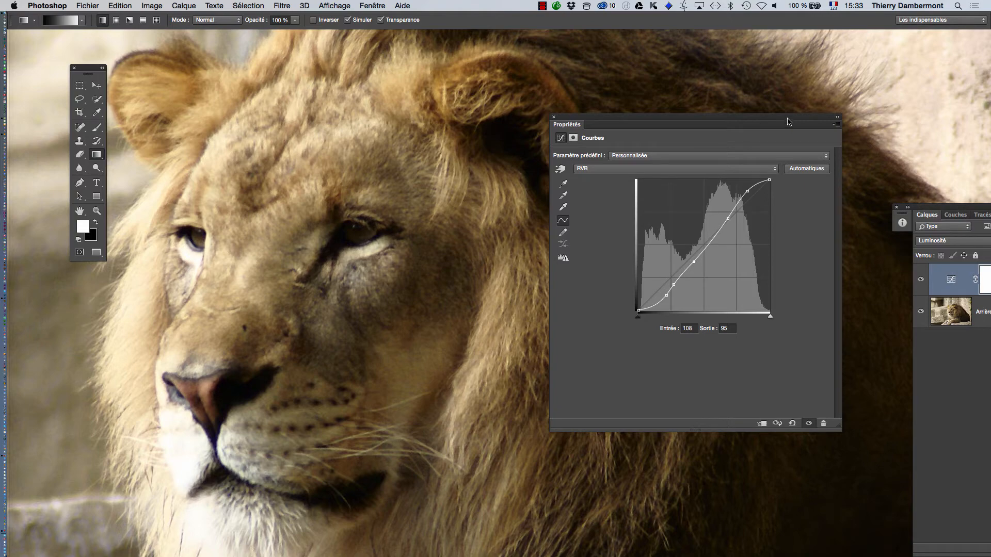
# Move the Curves properties off the lion and compare the image with the Courbes 1 layer hidden and shown
pyautogui.moveTo(788, 122); pyautogui.dragTo(801, 465)
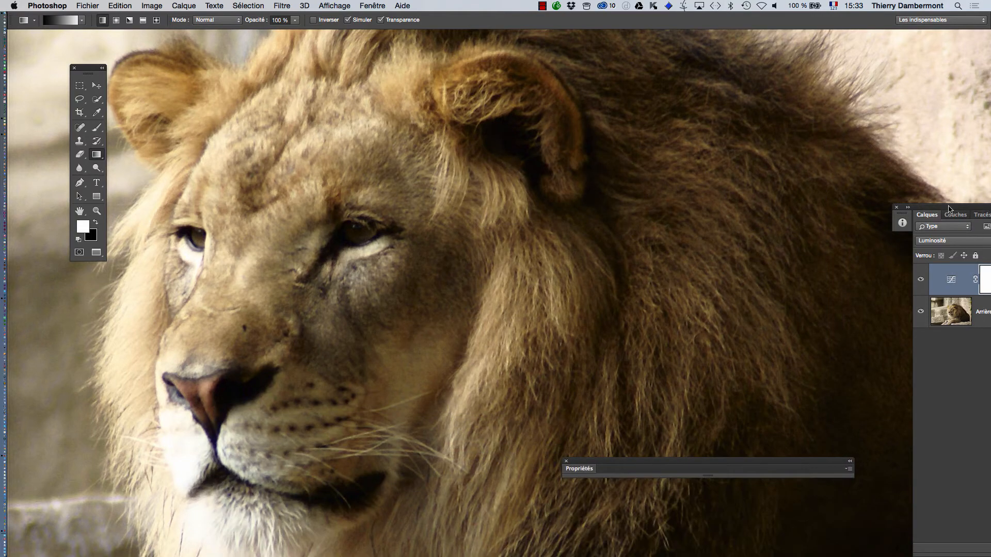
pyautogui.moveTo(949, 209); pyautogui.dragTo(660, 83)
pyautogui.click(634, 157)
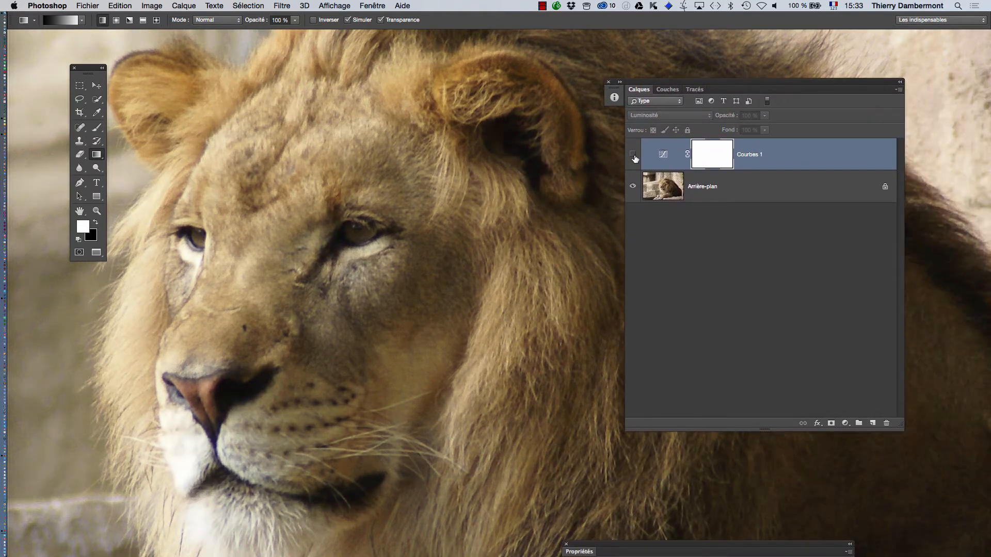
pyautogui.click(633, 155)
# Add a midtone curve point near input 144 and lift the lowest shadow point to input 46, output 39
pyautogui.click(579, 551)
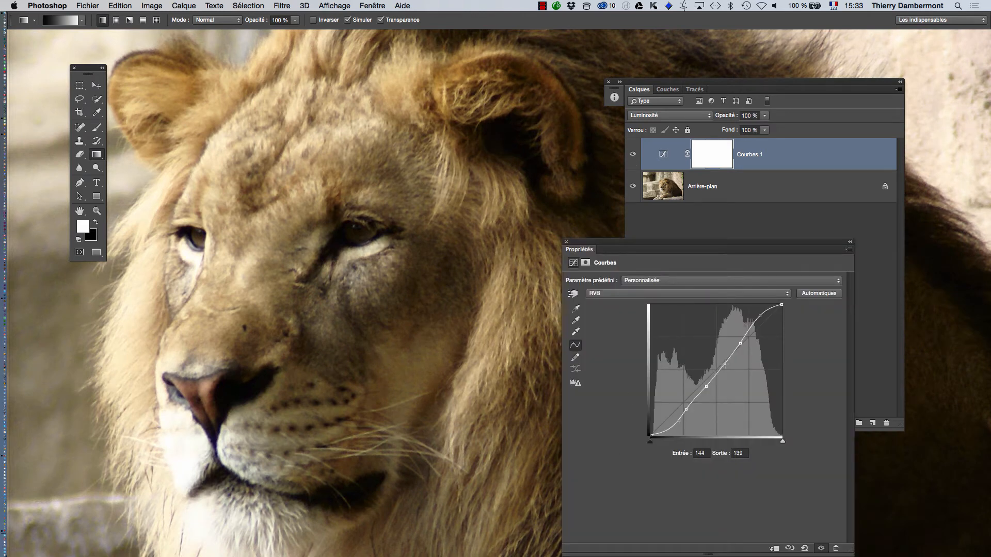
pyautogui.moveTo(725, 364); pyautogui.dragTo(725, 362)
pyautogui.moveTo(679, 422); pyautogui.dragTo(675, 416)
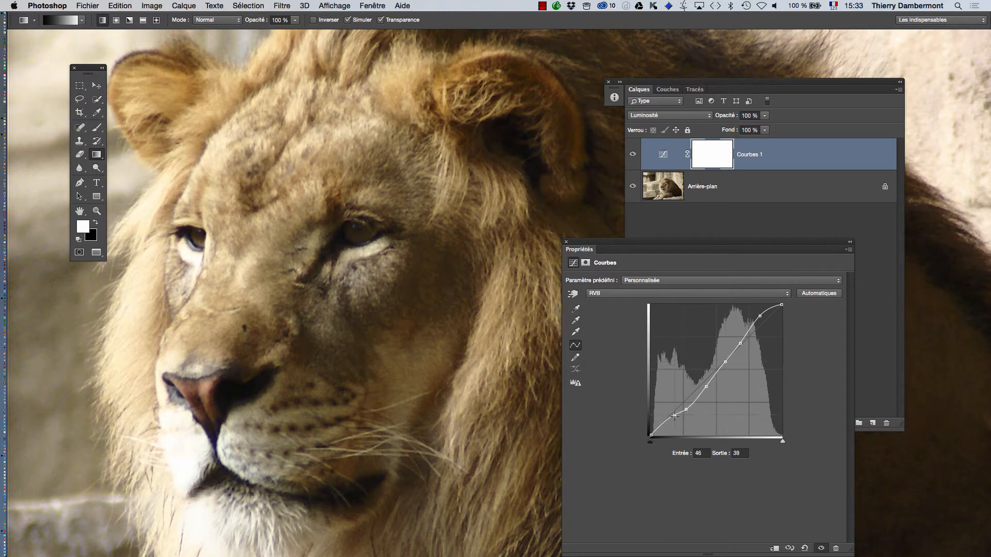
# Inspect the shadows around the lion's eye closely and adjust the shadow curve point to input 42, output 36
pyautogui.keyDown('super'); pyautogui.click(388, 271); pyautogui.keyUp('super')
pyautogui.moveTo(360, 334); pyautogui.dragTo(492, 405)
pyautogui.moveTo(602, 248); pyautogui.dragTo(599, 164)
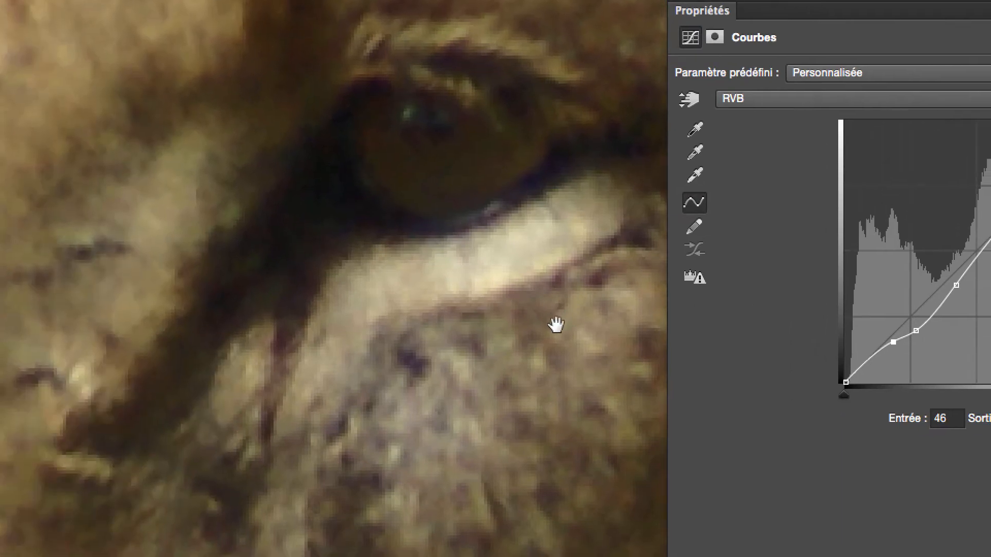
pyautogui.moveTo(556, 324); pyautogui.dragTo(586, 400)
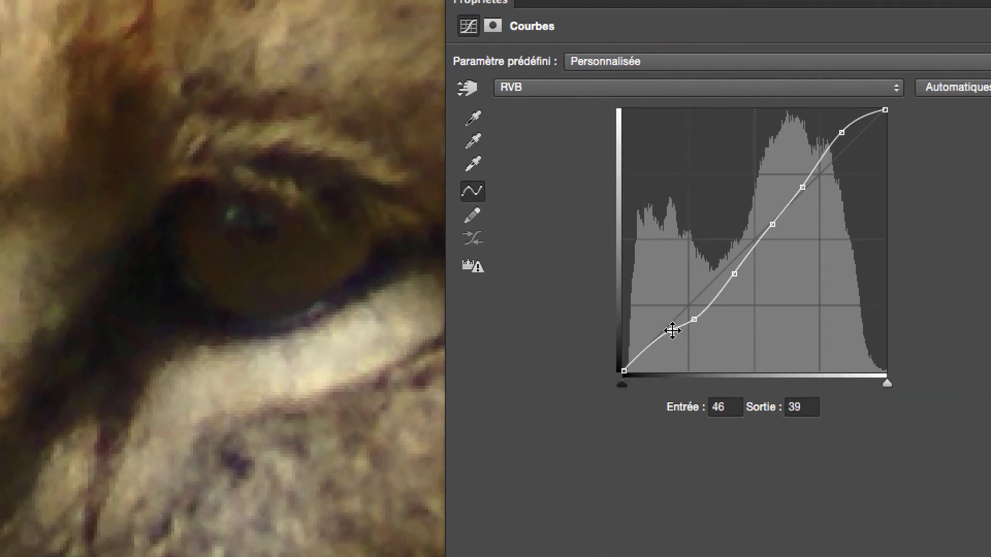
pyautogui.moveTo(673, 331)
pyautogui.mouseDown()
pyautogui.moveTo(680, 349)
pyautogui.moveTo(662, 324)
pyautogui.moveTo(677, 345)
pyautogui.moveTo(671, 333)
pyautogui.mouseUp()
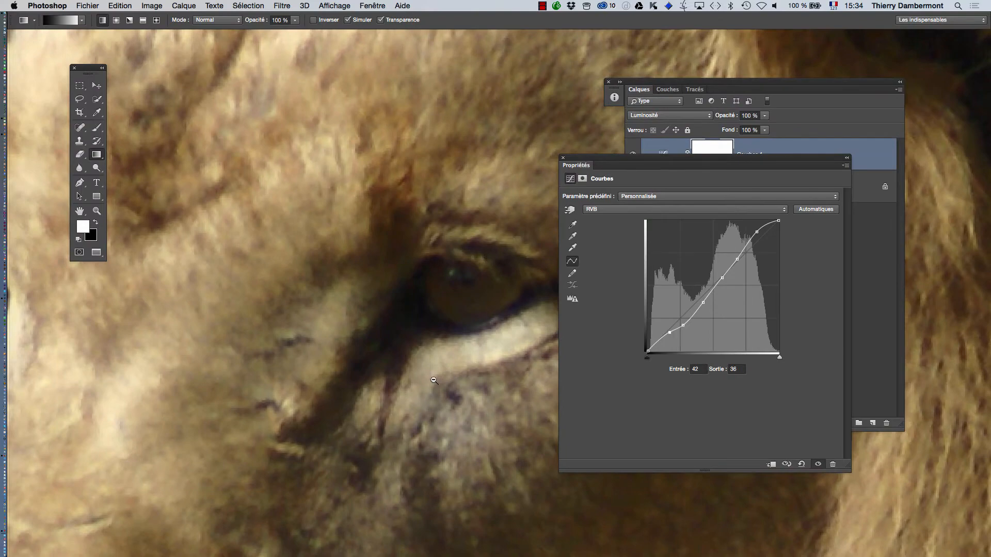
pyautogui.keyDown('alt'); pyautogui.keyDown('super'); pyautogui.click(434, 380); pyautogui.keyUp('super'); pyautogui.keyUp('alt')
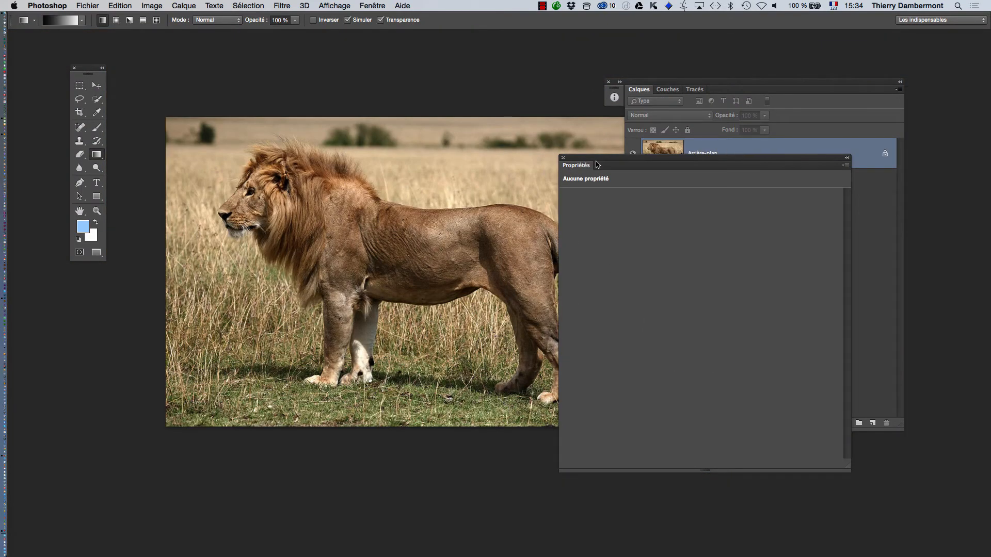
# Add a Curves adjustment layer named Courbes 1 to the image of the lion standing in the savanna grass
pyautogui.moveTo(596, 165); pyautogui.dragTo(372, 437)
pyautogui.click(177, 5)
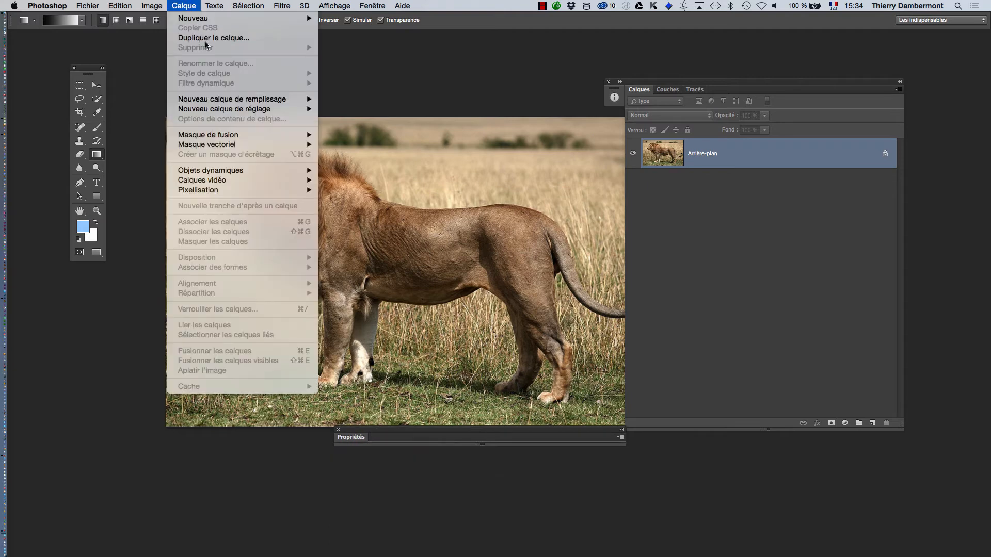
pyautogui.moveTo(252, 109)
pyautogui.click(364, 128)
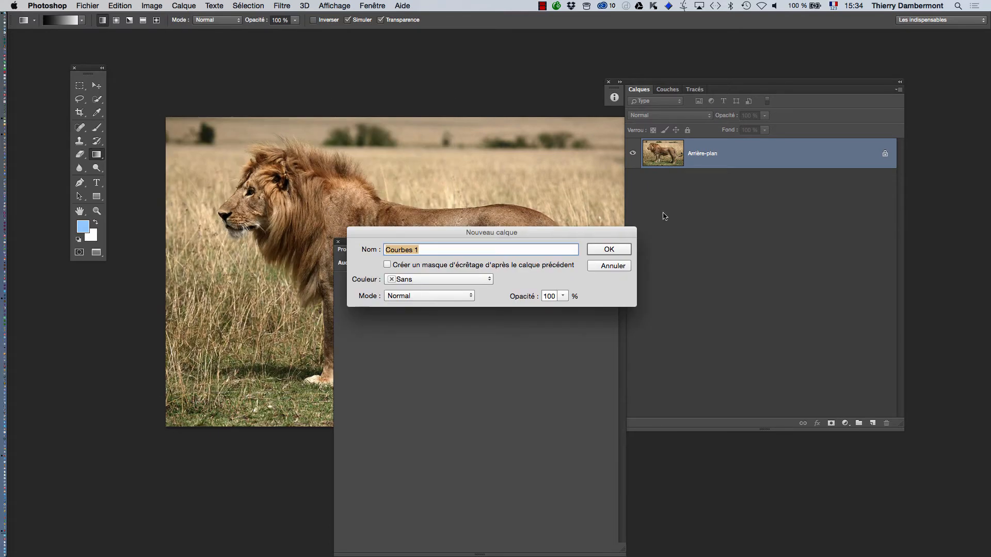
pyautogui.click(597, 248)
# Shape the standing lion's RVB curve into a strong S, raising the highlights and setting the lower point to input 90, output 73
pyautogui.moveTo(404, 250); pyautogui.dragTo(587, 107)
pyautogui.moveTo(679, 219); pyautogui.dragTo(679, 199)
pyautogui.moveTo(653, 232); pyautogui.dragTo(654, 254)
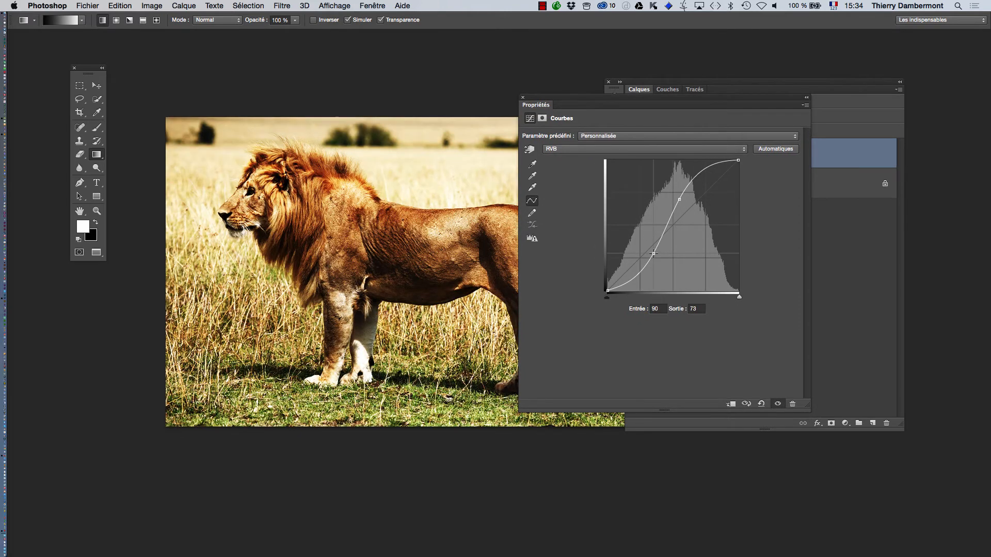
# Set the blending mode of the standing lion's Courbes 1 layer to Luminosité
pyautogui.click(428, 201)
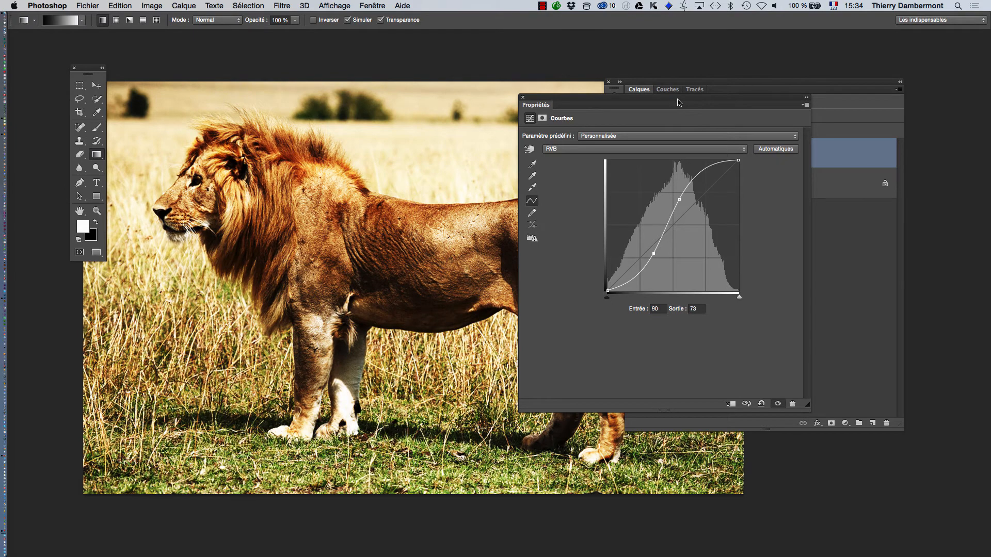
pyautogui.moveTo(678, 102); pyautogui.dragTo(881, 247)
pyautogui.click(666, 115)
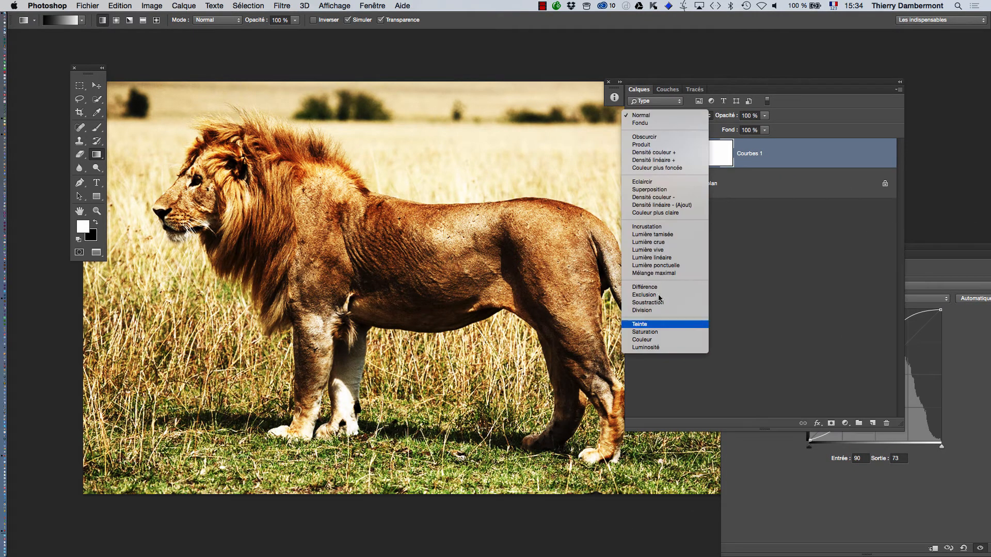
pyautogui.click(660, 348)
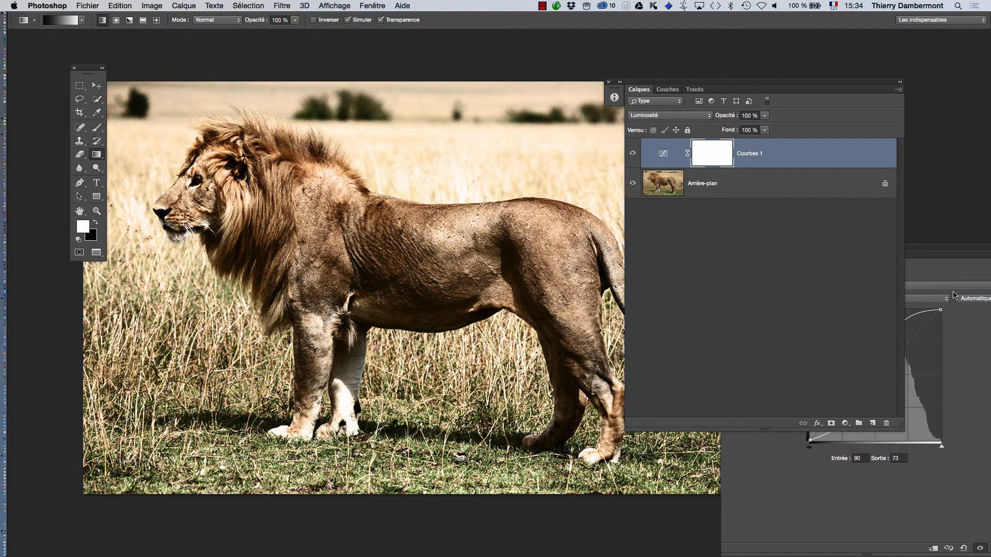
# Soften the standing lion's curve and add a highlight point at input 204, output 233 and a shadow point at input 45, output 67
pyautogui.click(946, 249)
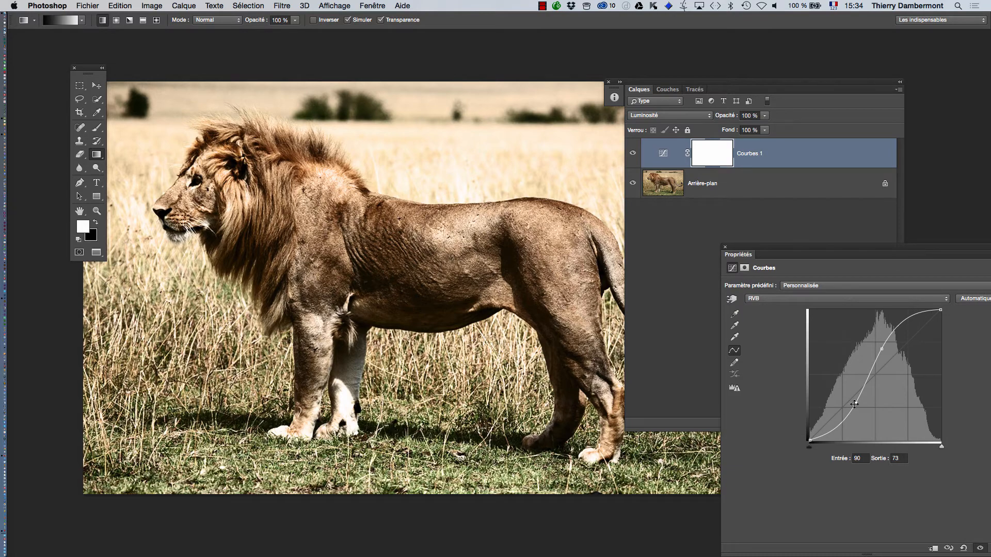
pyautogui.moveTo(855, 404); pyautogui.dragTo(856, 389)
pyautogui.moveTo(883, 351); pyautogui.dragTo(914, 321)
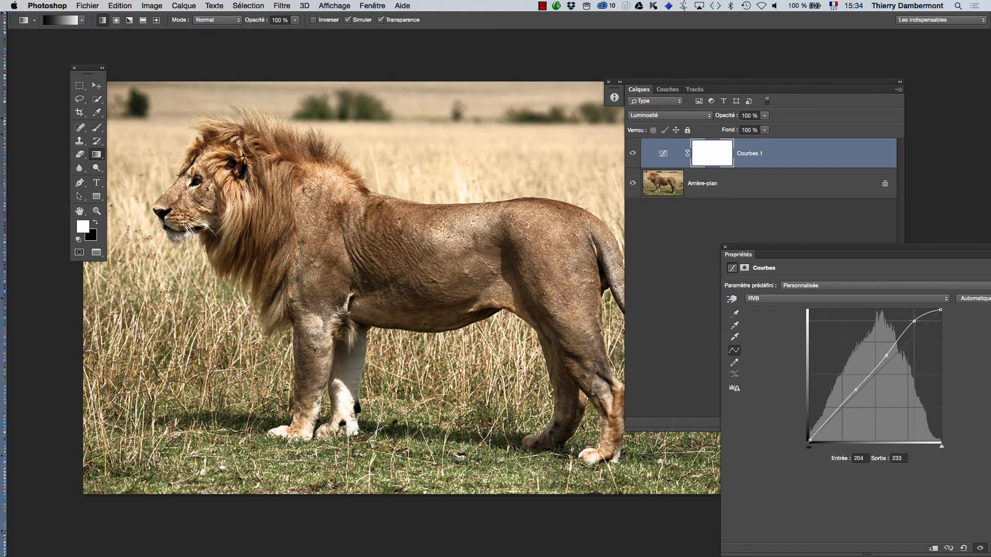
pyautogui.moveTo(839, 409); pyautogui.dragTo(833, 407)
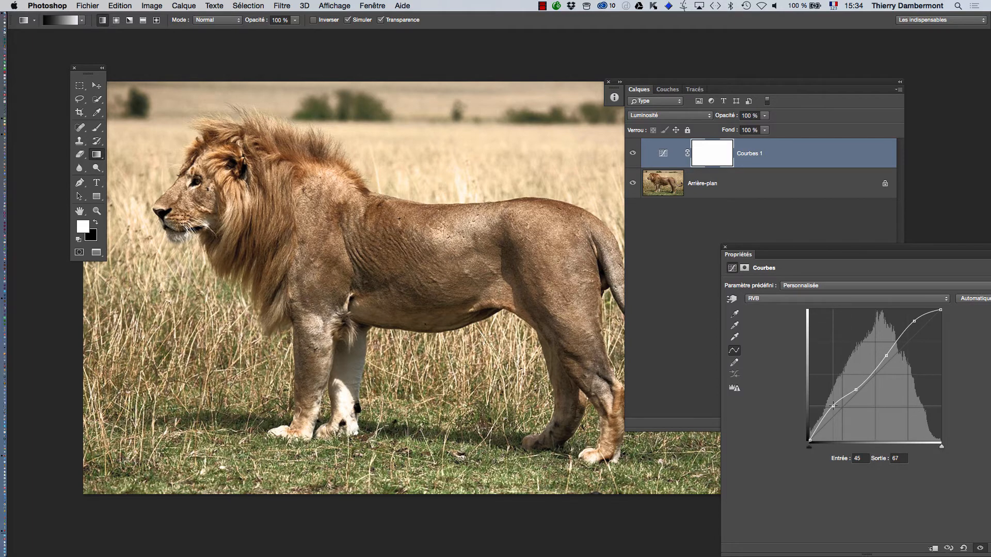
# Zoom in on the standing lion's flank and examine how the curve renders its coat and shadows
pyautogui.keyDown('super'); pyautogui.click(400, 363); pyautogui.keyUp('super')
pyautogui.keyDown('super'); pyautogui.click(400, 363); pyautogui.keyUp('super')
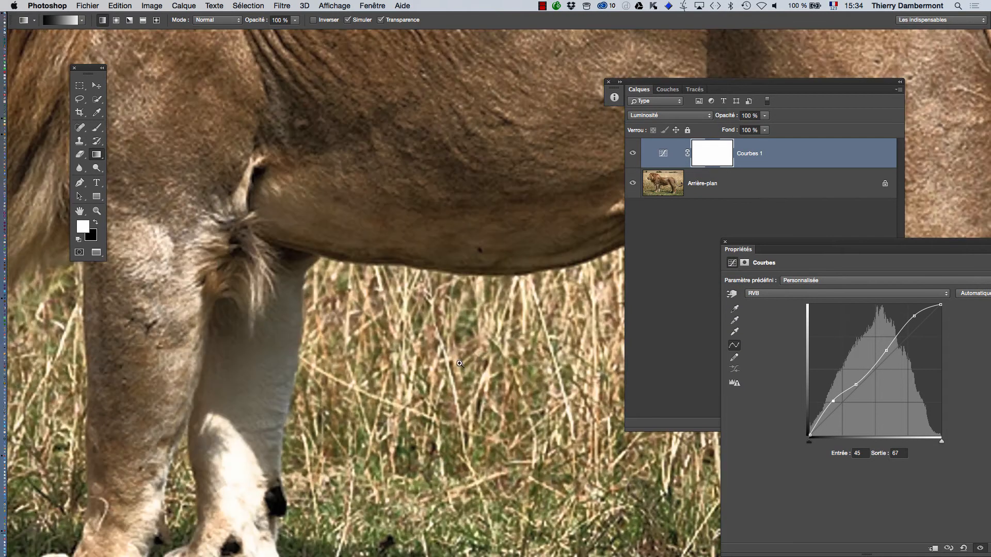
pyautogui.moveTo(476, 365); pyautogui.dragTo(366, 460)
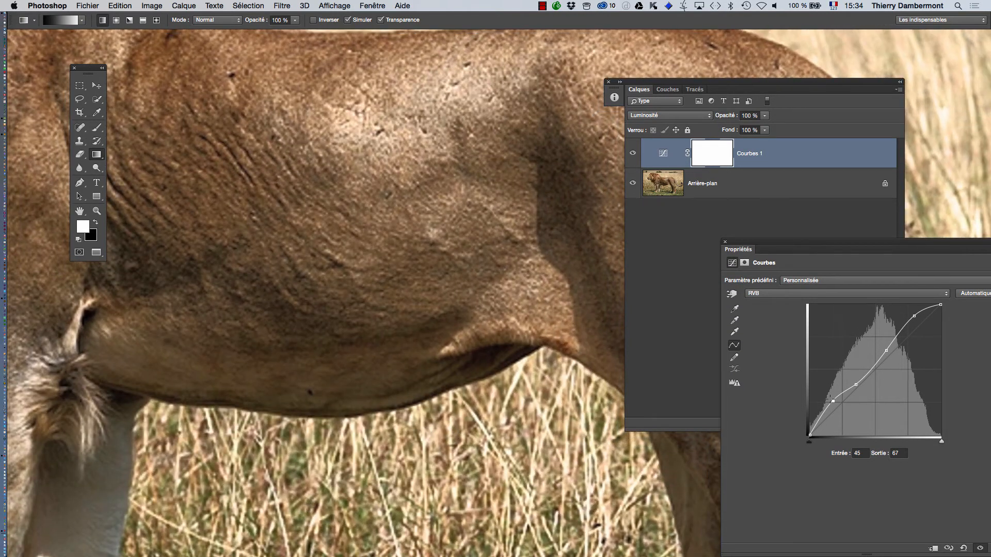
# Move the shadow point of the standing lion's curve to input 55, output 67
pyautogui.moveTo(833, 401)
pyautogui.mouseDown()
pyautogui.moveTo(829, 413)
pyautogui.moveTo(833, 401)
pyautogui.moveTo(839, 412)
pyautogui.mouseUp()
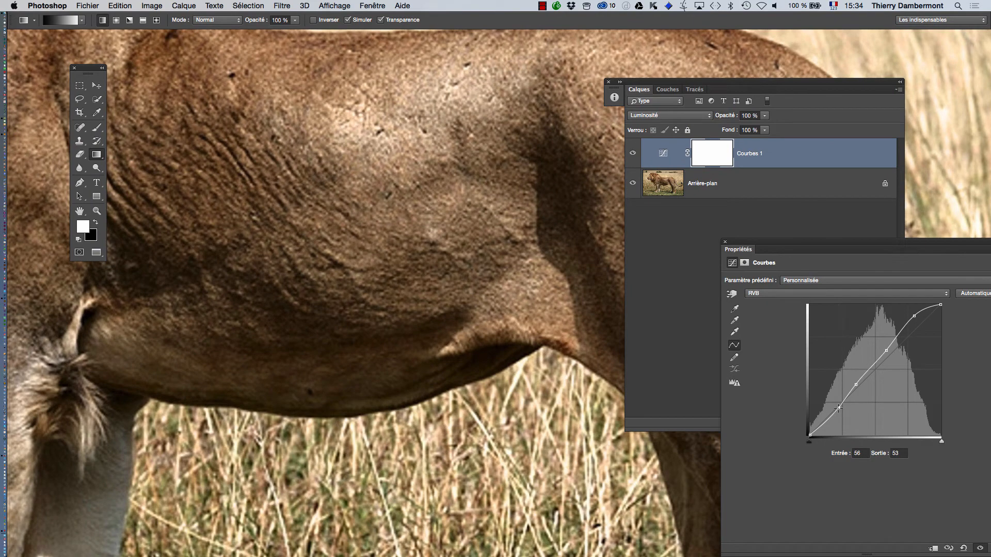
pyautogui.moveTo(839, 408); pyautogui.dragTo(838, 401)
pyautogui.keyDown('alt'); pyautogui.click(501, 391); pyautogui.keyUp('alt')
pyautogui.keyDown('alt'); pyautogui.click(501, 390); pyautogui.keyUp('alt')
pyautogui.keyDown('alt'); pyautogui.click(501, 391); pyautogui.keyUp('alt')
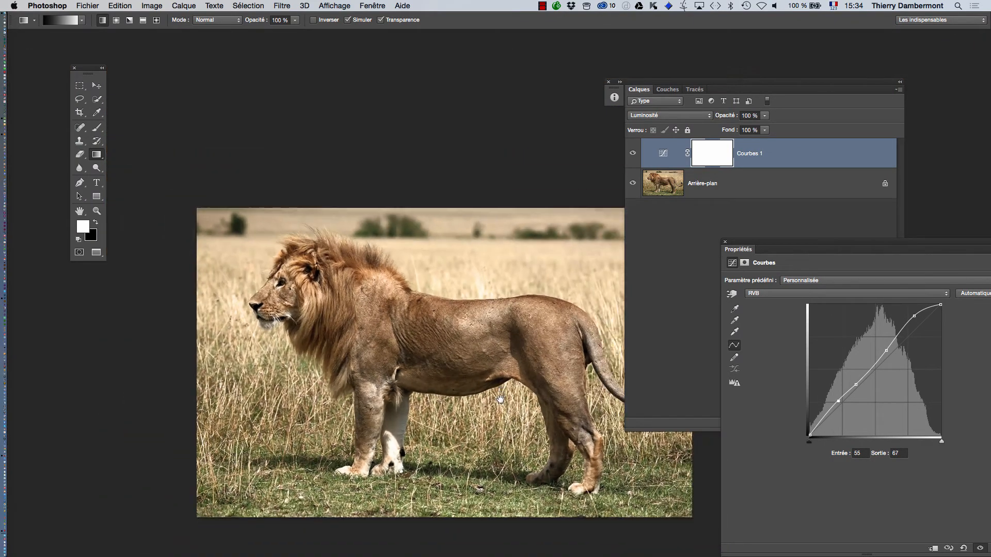
pyautogui.scroll(-3, 501, 399)
# Add a second Curves adjustment layer above Courbes 1 in the standing lion photo
pyautogui.moveTo(785, 243); pyautogui.dragTo(852, 255)
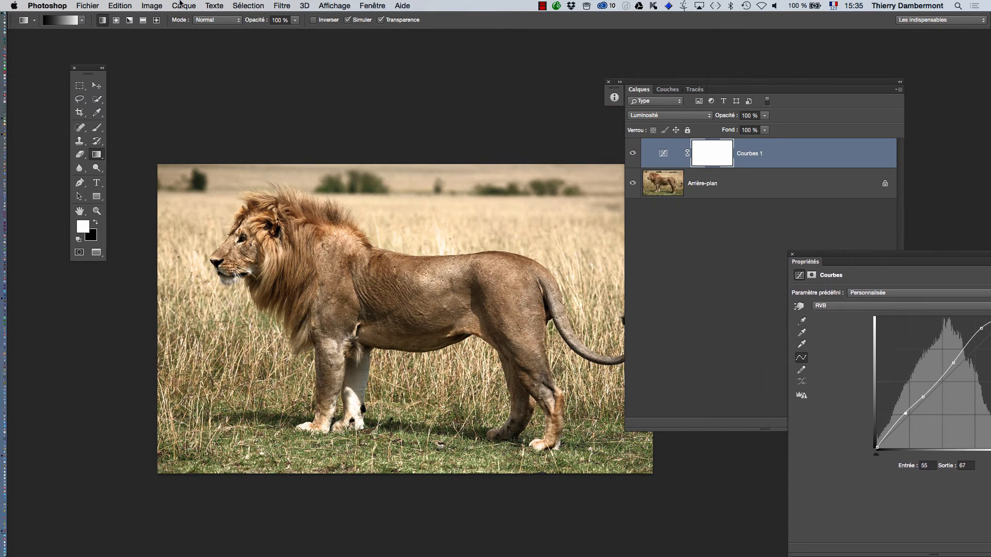
pyautogui.click(180, 5)
pyautogui.moveTo(299, 109)
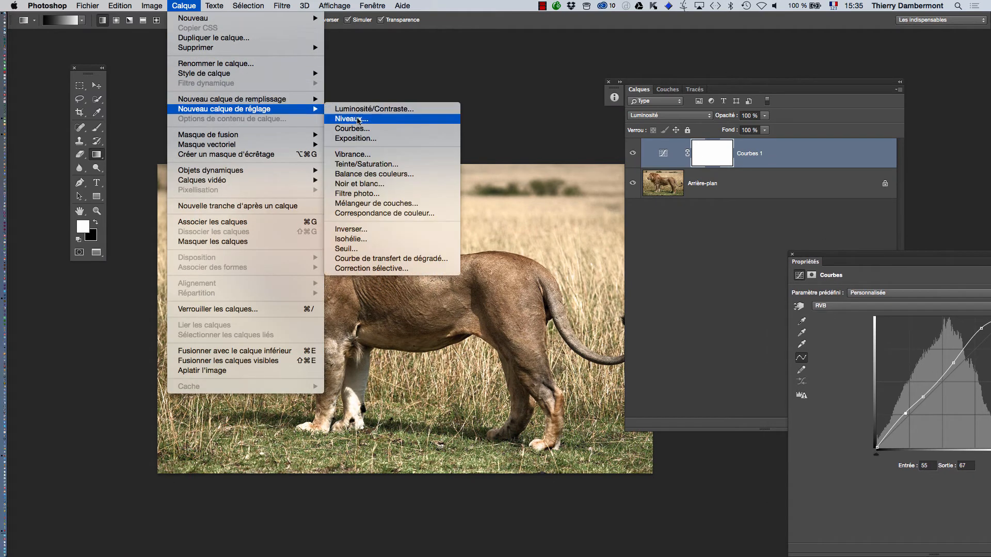
pyautogui.click(353, 129)
pyautogui.click(620, 250)
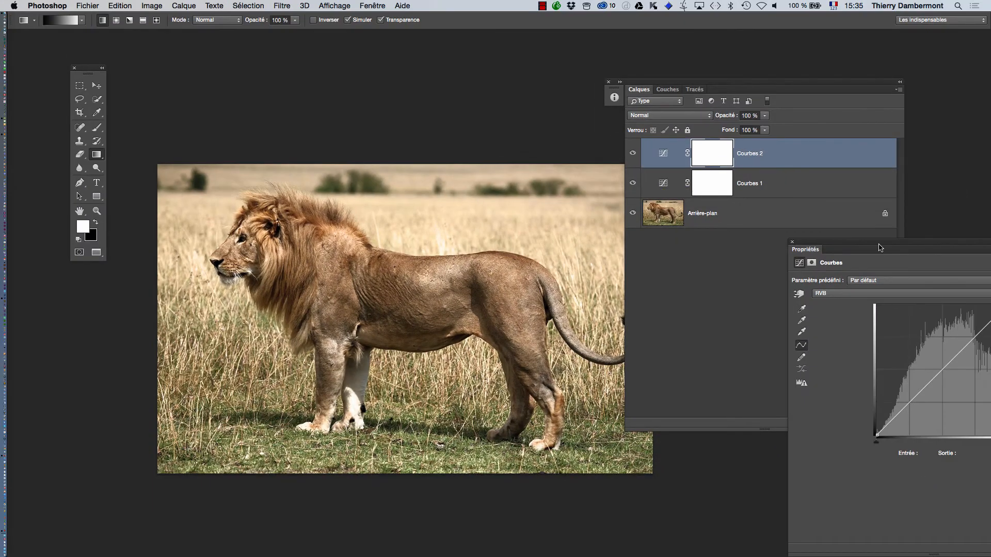
pyautogui.moveTo(881, 247); pyautogui.dragTo(826, 250)
# In Courbes 2, raise the Rouge curve at input 138 to output 155 and lower the Vert curve at input 131 to output 121
pyautogui.click(819, 292)
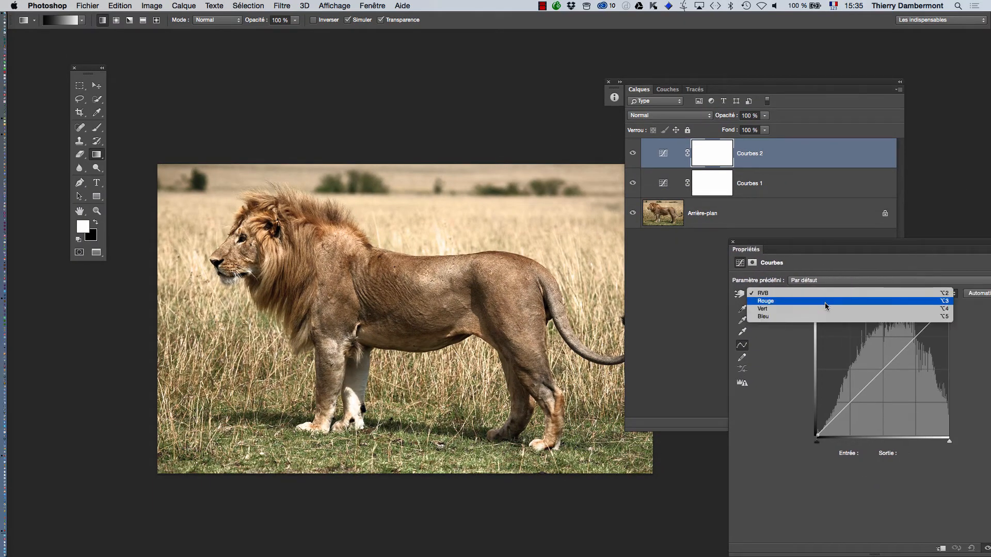
pyautogui.click(825, 302)
pyautogui.moveTo(888, 365); pyautogui.dragTo(888, 356)
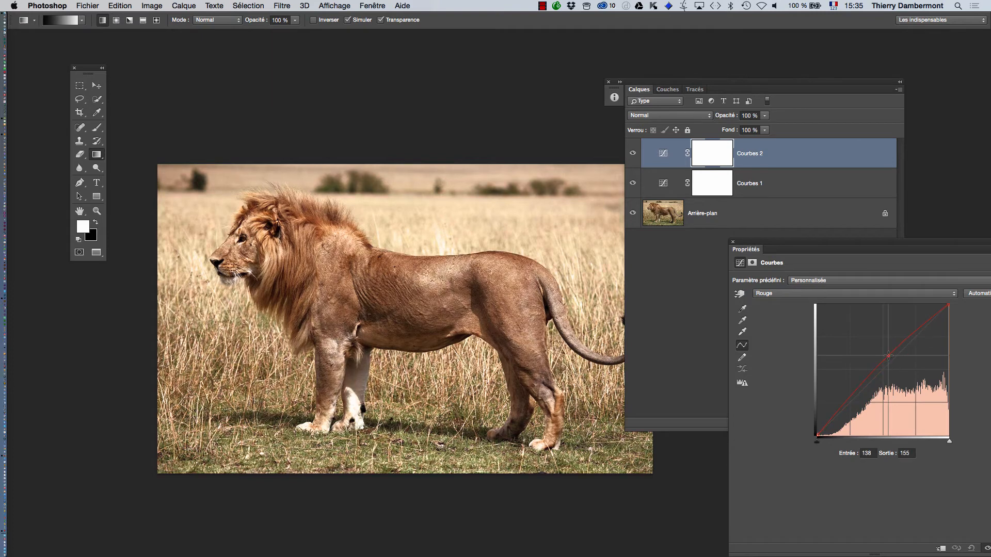
pyautogui.click(828, 294)
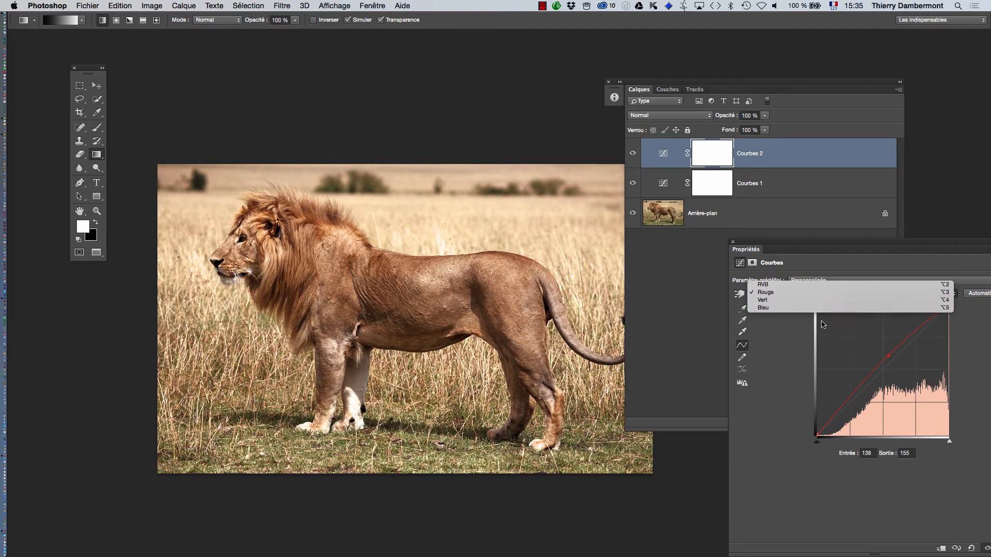
pyautogui.click(821, 300)
pyautogui.moveTo(880, 370)
pyautogui.mouseDown()
pyautogui.moveTo(880, 362)
pyautogui.moveTo(884, 373)
pyautogui.mouseUp()
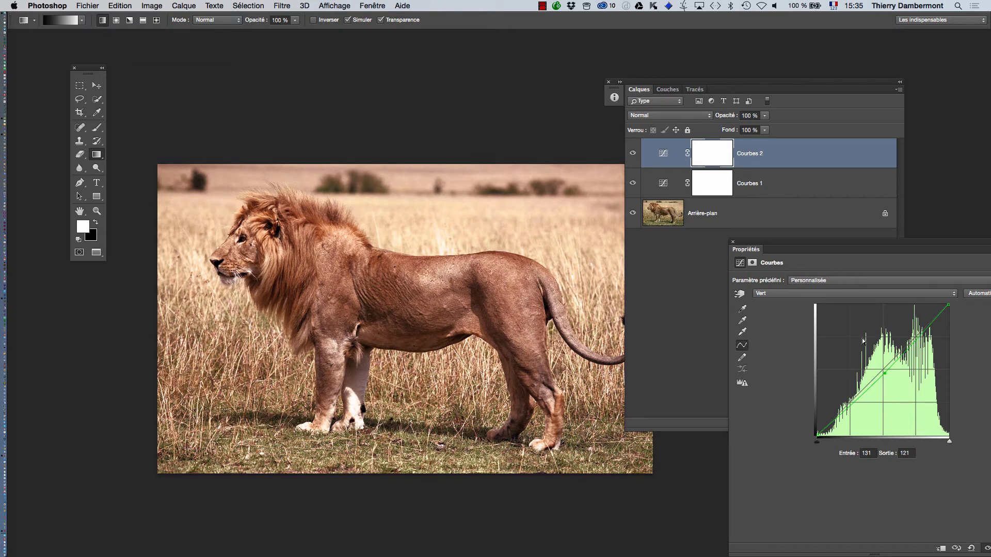
# Lower the Bleu curve of Courbes 2 at input 147 to output 127 and compare the photo with and without that layer
pyautogui.click(798, 295)
pyautogui.click(799, 303)
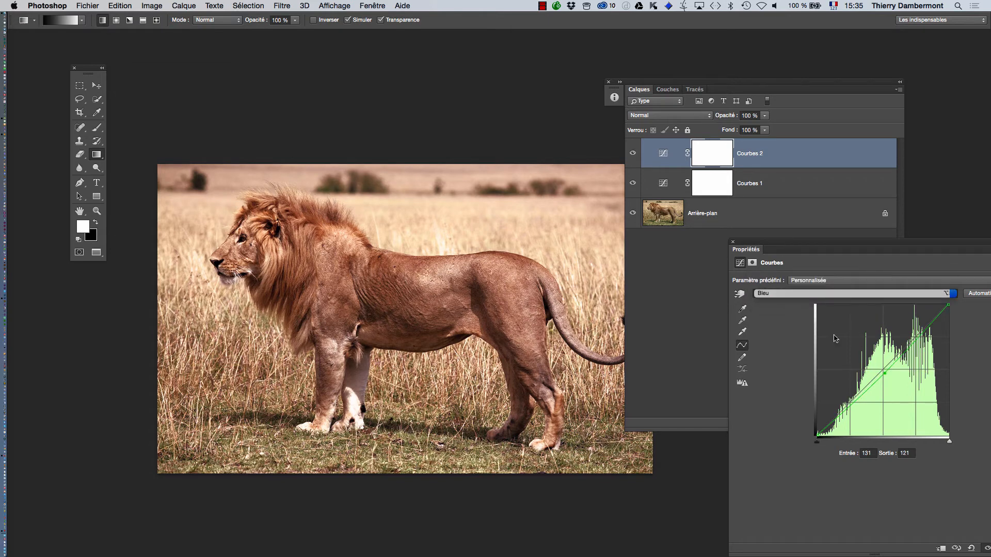
pyautogui.moveTo(889, 367)
pyautogui.mouseDown()
pyautogui.moveTo(885, 357)
pyautogui.moveTo(893, 370)
pyautogui.mouseUp()
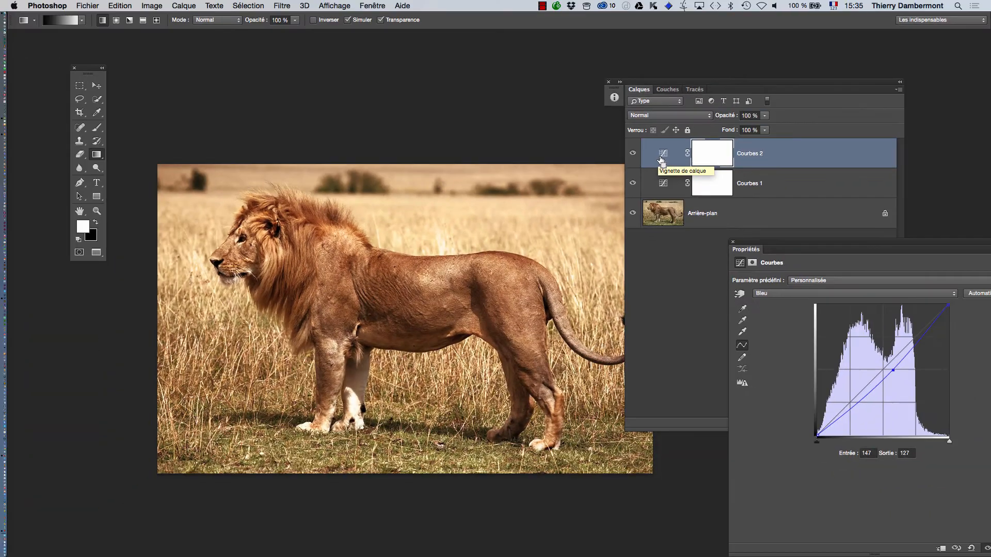
pyautogui.moveTo(788, 242); pyautogui.dragTo(729, 270)
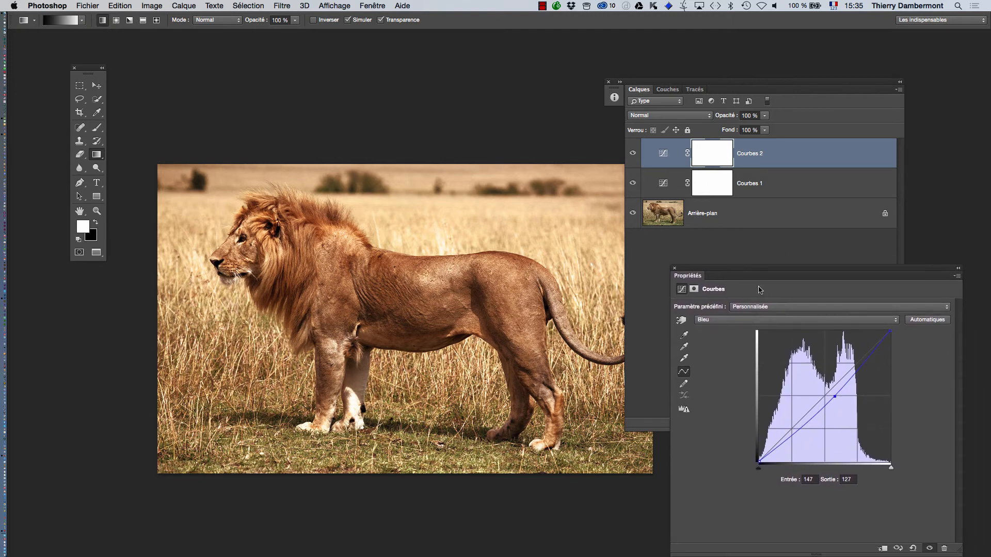
pyautogui.click(632, 154)
pyautogui.click(632, 153)
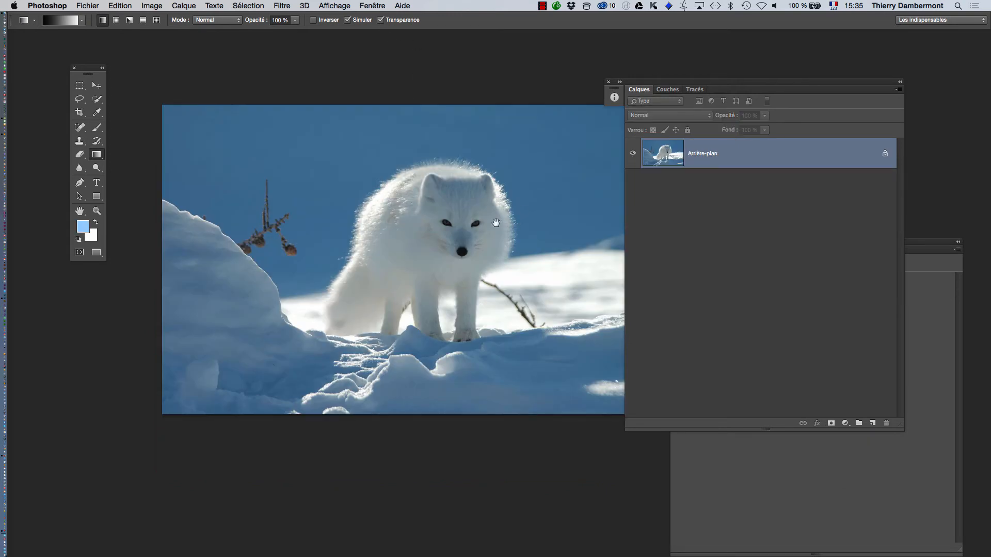
# Add a Curves adjustment layer to the arctic fox photo and arrange the curve beside the uncovered image
pyautogui.moveTo(496, 223); pyautogui.dragTo(475, 224)
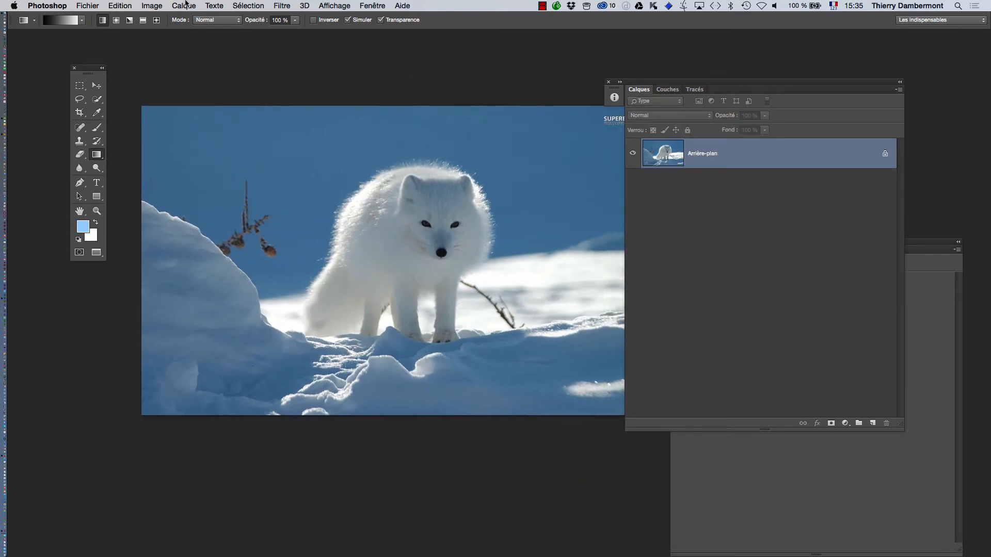
pyautogui.click(174, 6)
pyautogui.moveTo(267, 109)
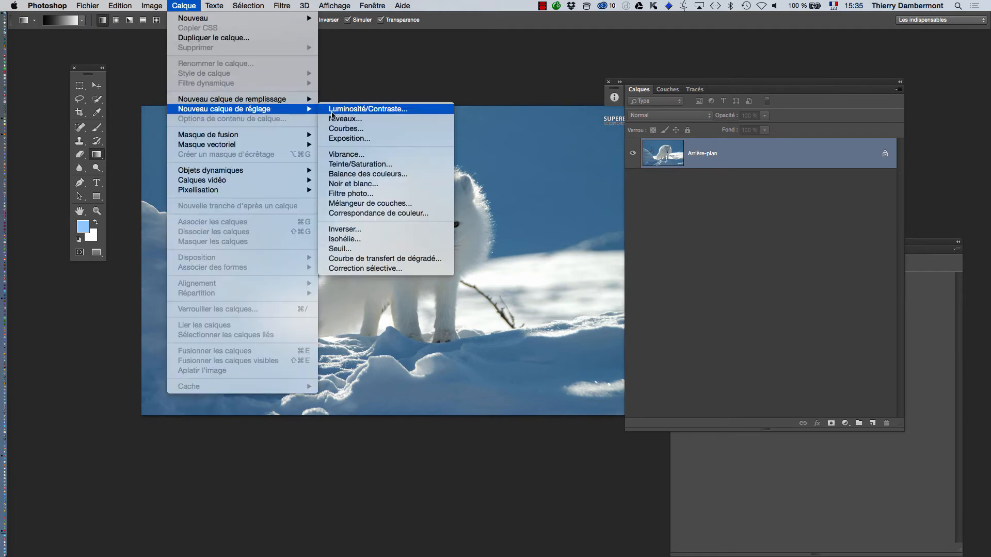
pyautogui.click(594, 196)
pyautogui.click(621, 251)
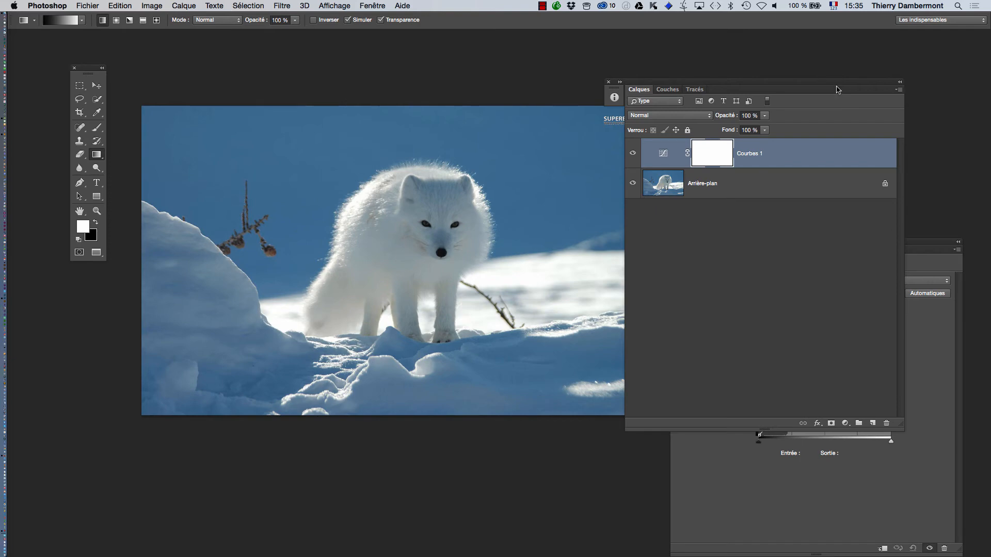
pyautogui.moveTo(836, 88); pyautogui.dragTo(517, 410)
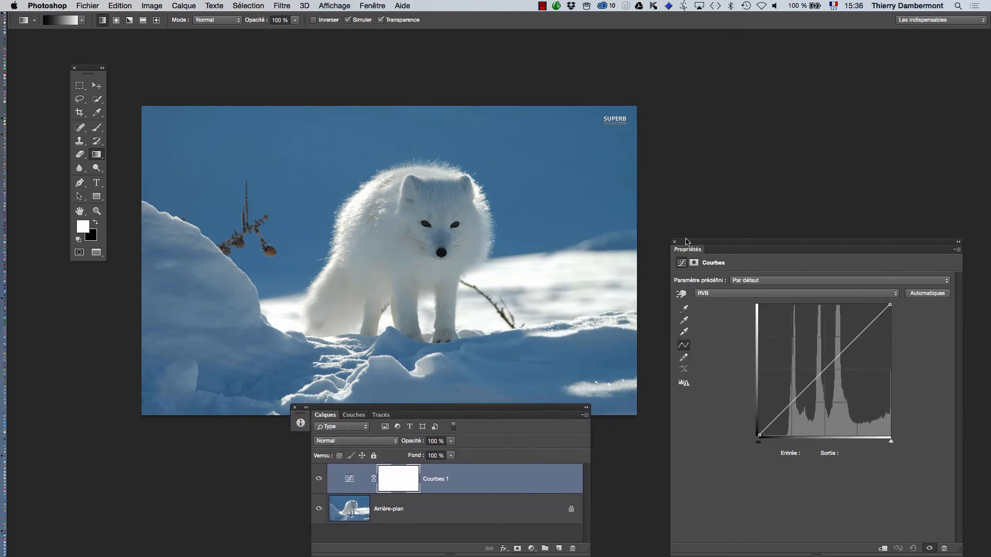
pyautogui.moveTo(687, 241); pyautogui.dragTo(649, 95)
pyautogui.moveTo(492, 207); pyautogui.dragTo(867, 475)
# Try a strong S on the fox's RVB curve, and flatten its contrast by raising the shadows and setting the upper point to input 174, output 155
pyautogui.moveTo(784, 229); pyautogui.dragTo(802, 213)
pyautogui.moveTo(770, 243); pyautogui.dragTo(776, 260)
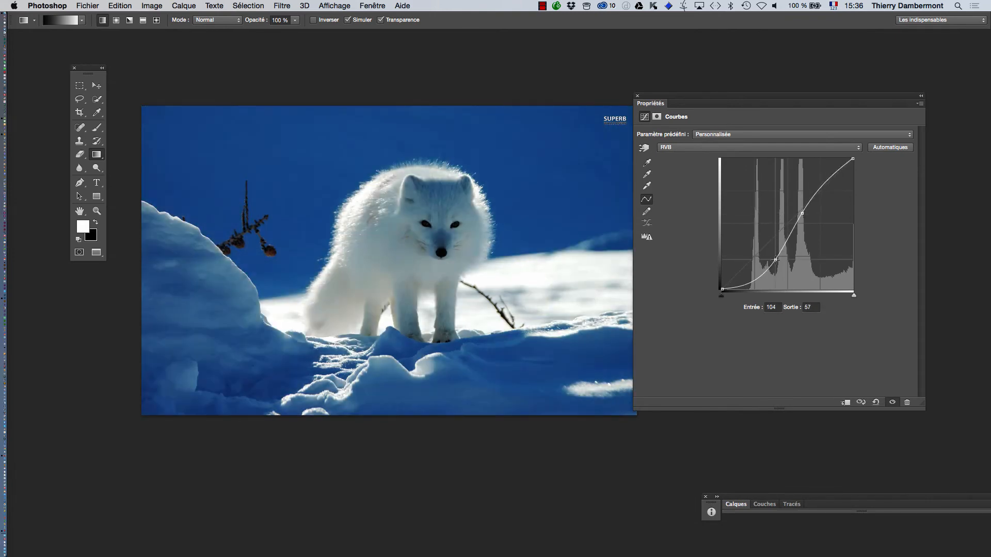
pyautogui.moveTo(803, 213); pyautogui.dragTo(801, 204)
pyautogui.moveTo(775, 259); pyautogui.dragTo(760, 242)
pyautogui.moveTo(802, 204); pyautogui.dragTo(812, 209)
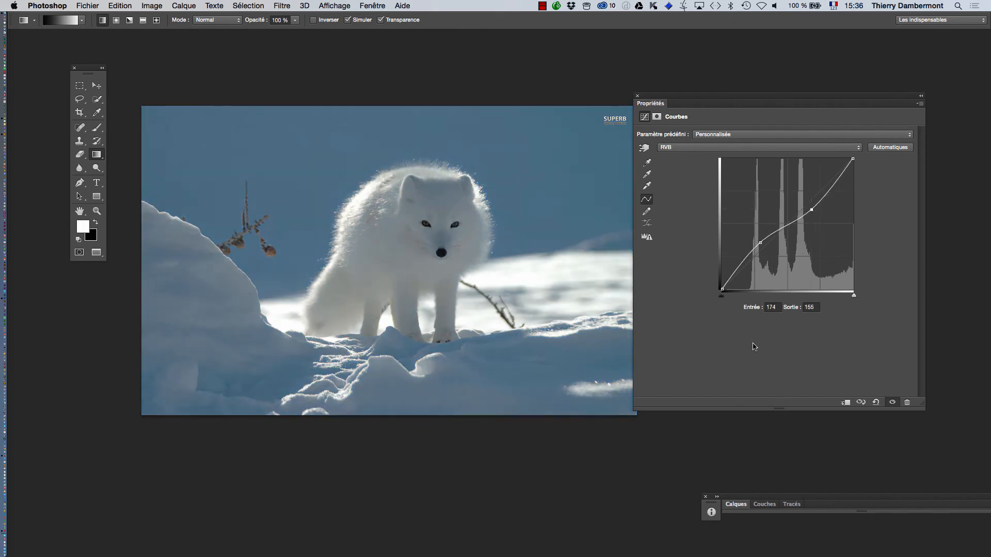
# Set the blending mode of the fox's Courbes 1 layer to Luminosité
pyautogui.click(746, 504)
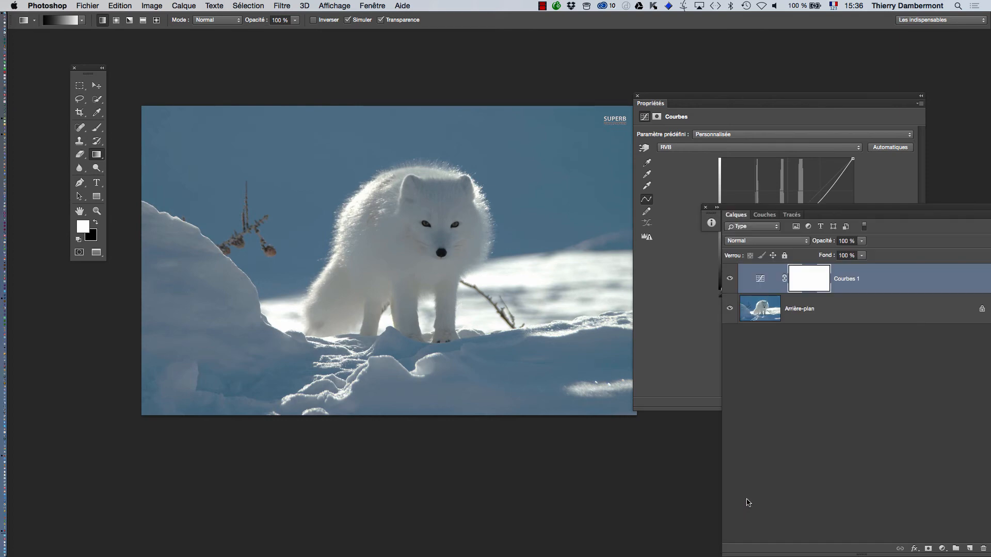
pyautogui.click(768, 243)
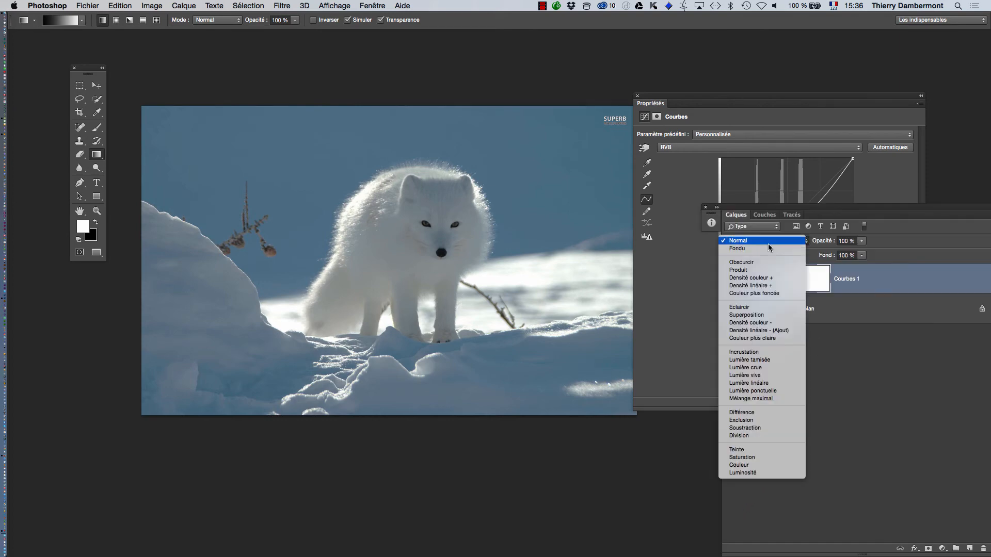
pyautogui.click(762, 473)
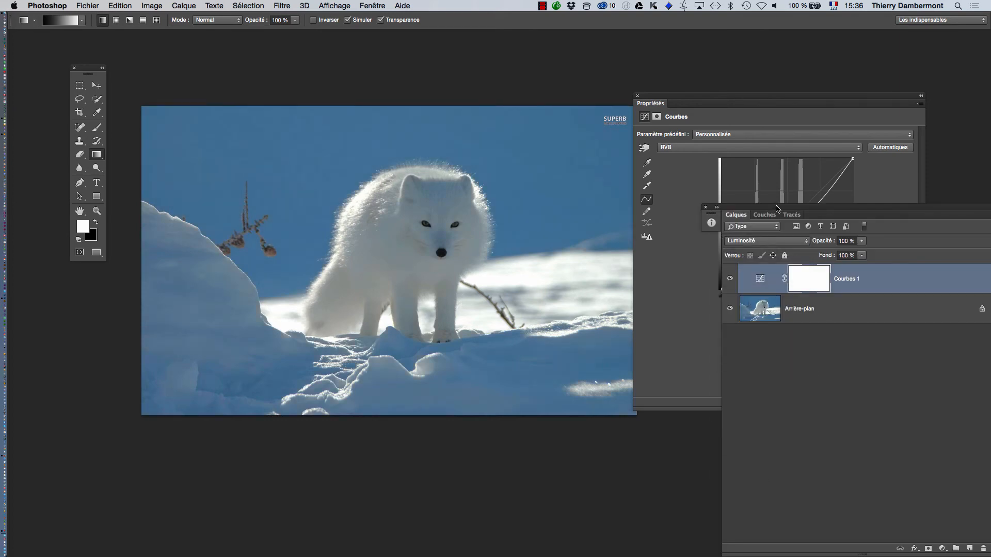
pyautogui.moveTo(777, 206); pyautogui.dragTo(775, 443)
# Darken the fox's curve with the upper point at input 178, output 138 and the lower point at input 104, output 66
pyautogui.moveTo(814, 206); pyautogui.dragTo(814, 211)
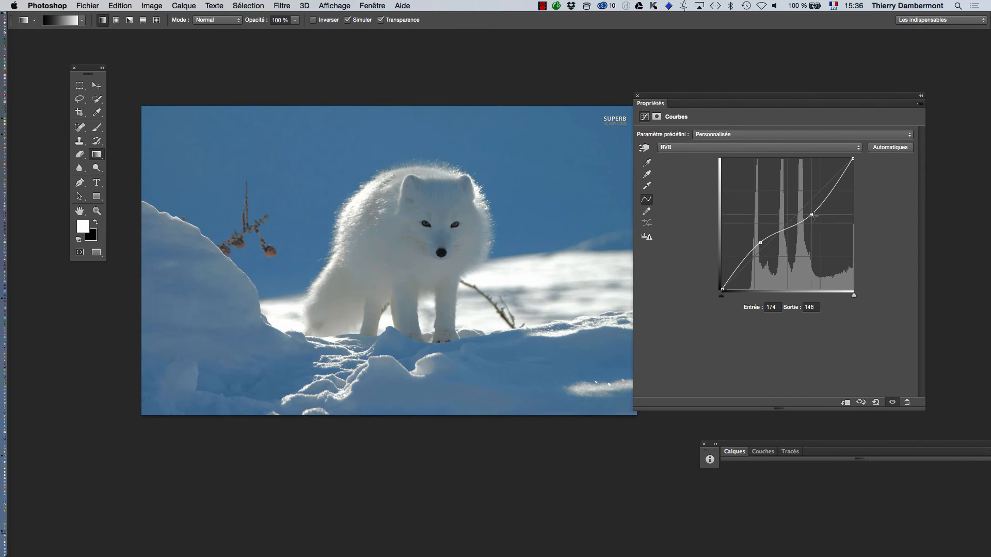
pyautogui.click(762, 242)
pyautogui.moveTo(762, 242); pyautogui.dragTo(771, 250)
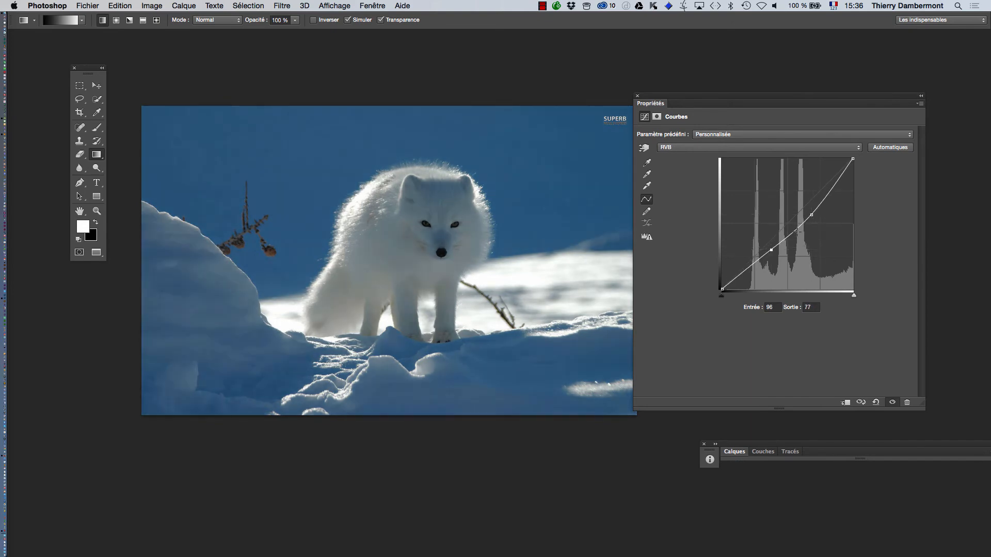
pyautogui.moveTo(813, 213); pyautogui.dragTo(813, 218)
pyautogui.press('super+plus')
pyautogui.press('super+plus')
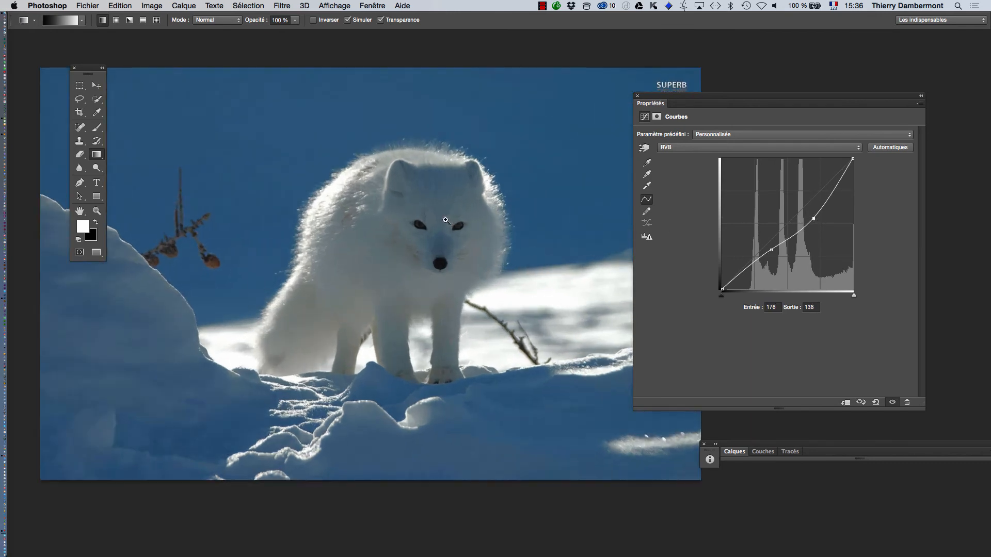
pyautogui.moveTo(768, 249); pyautogui.dragTo(775, 255)
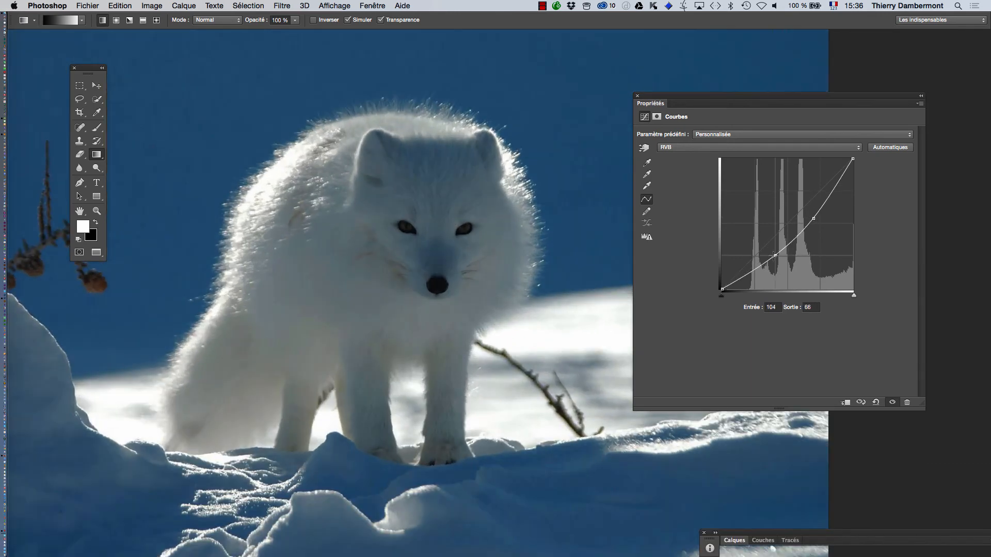
# Compare the enlarged fox with and without the Courbes 1 layer by toggling its visibility several times
pyautogui.click(738, 542)
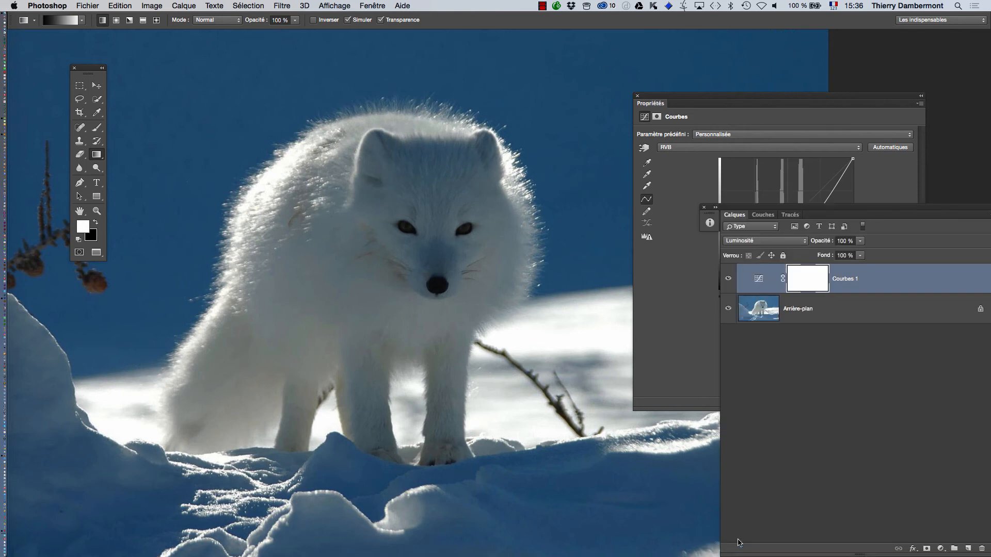
pyautogui.click(729, 279)
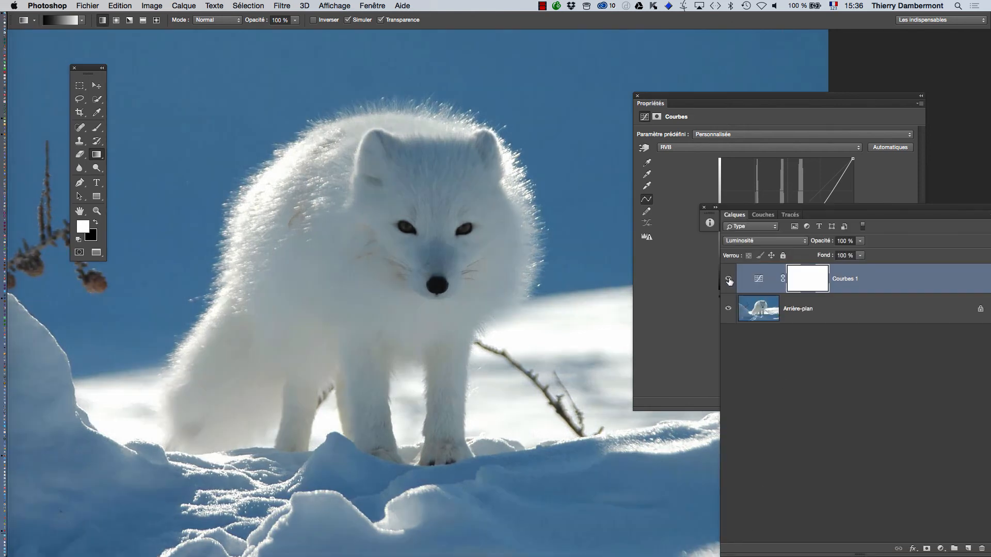
pyautogui.click(729, 279)
pyautogui.click(729, 279)
pyautogui.click(729, 279)
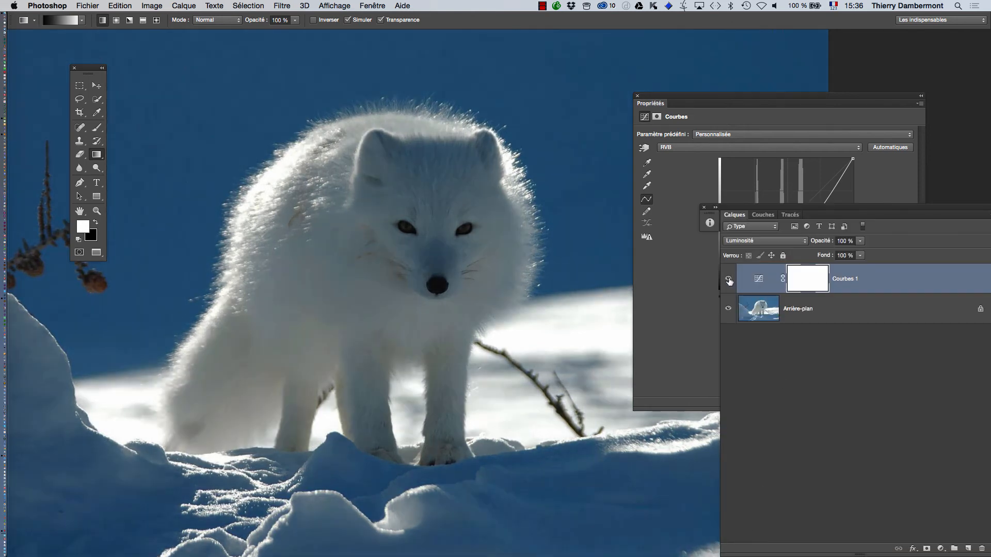
pyautogui.click(729, 278)
pyautogui.click(728, 278)
# Compare the whole fox photo, uncovered by the layer list, with and without the Courbes 1 layer
pyautogui.keyDown('alt'); pyautogui.click(485, 306); pyautogui.keyUp('alt')
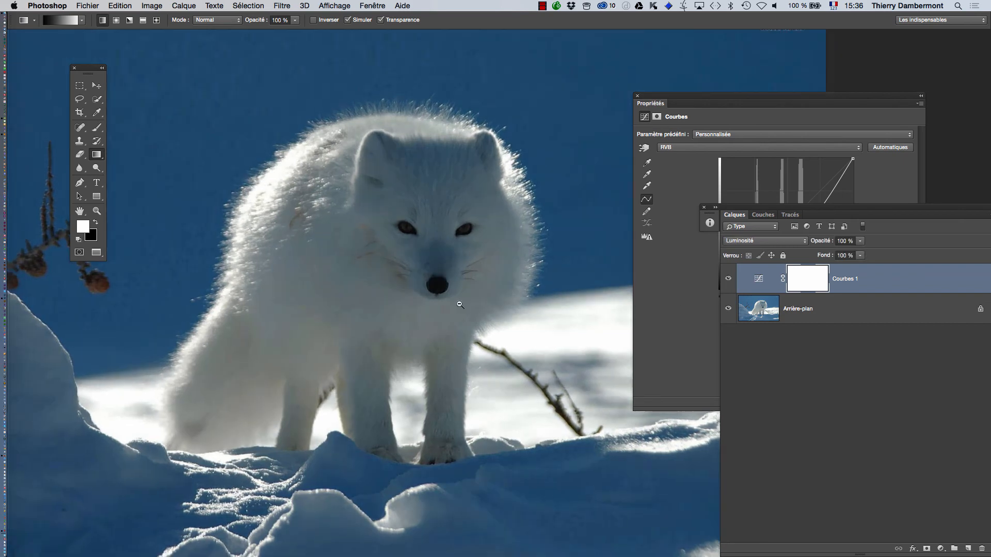
pyautogui.keyDown('alt'); pyautogui.click(488, 360); pyautogui.keyUp('alt')
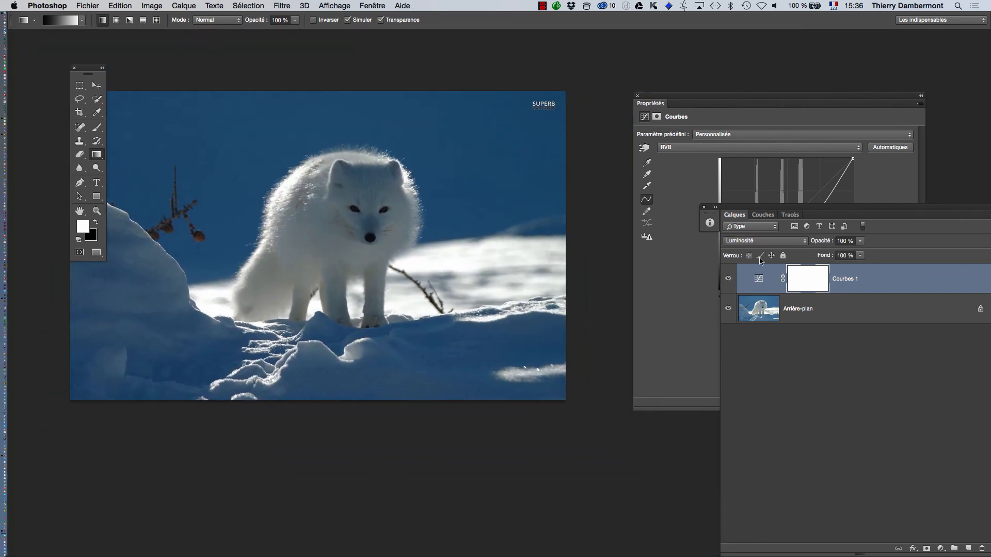
pyautogui.moveTo(734, 210); pyautogui.dragTo(213, 439)
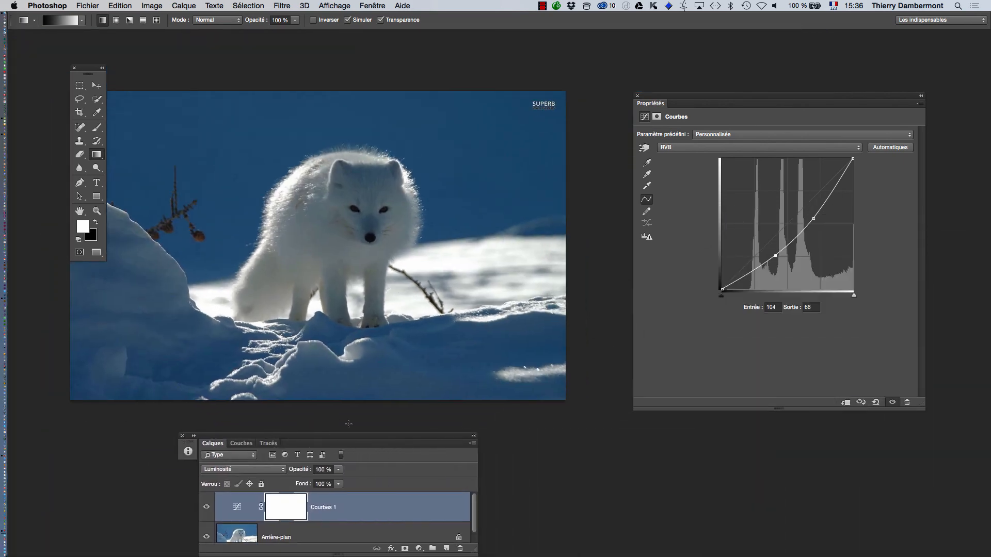
pyautogui.click(206, 508)
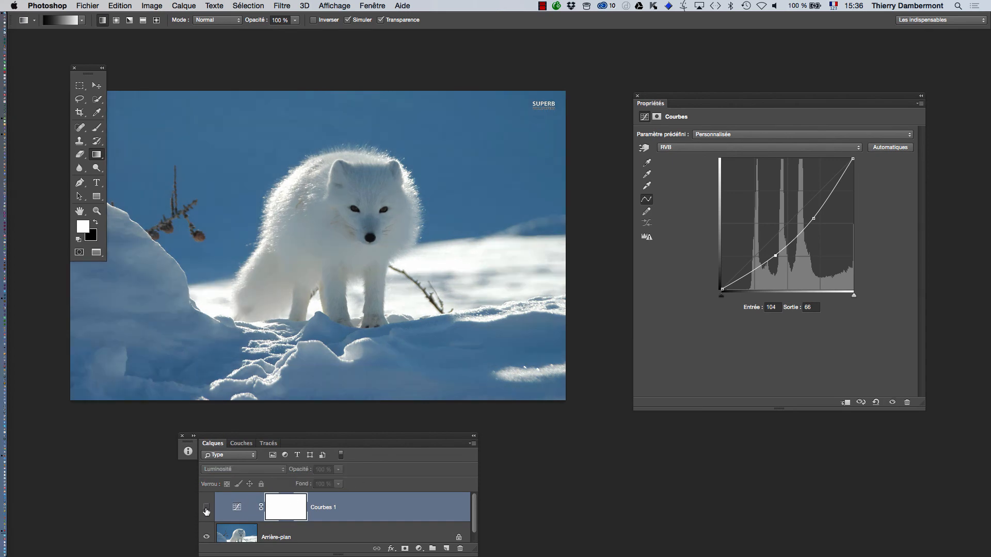
pyautogui.click(207, 508)
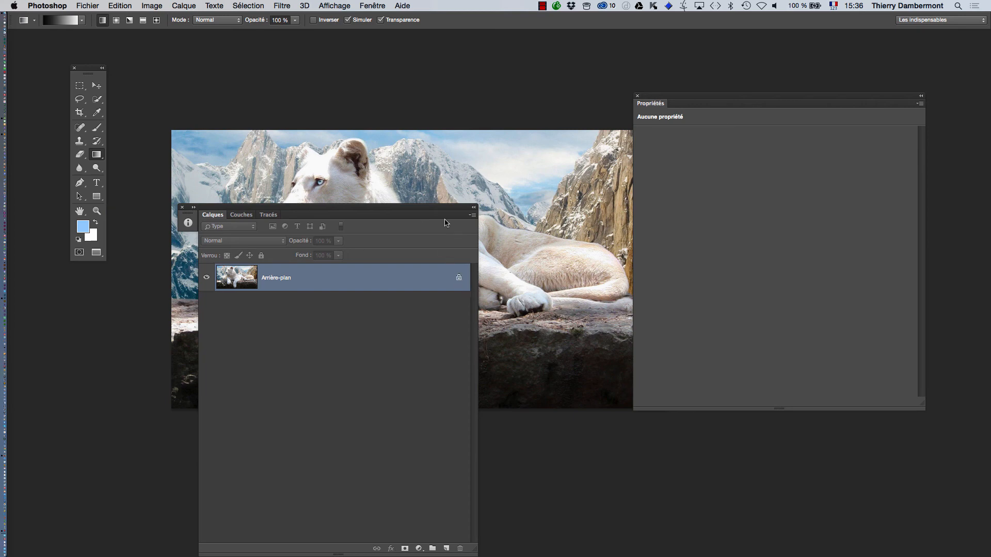
# Add a Curves adjustment layer to the white lion photo and darken its RGB curve with the upper point at input 197, output 142
pyautogui.moveTo(435, 210); pyautogui.dragTo(624, 457)
pyautogui.doubleClick(624, 461)
pyautogui.click(184, 5)
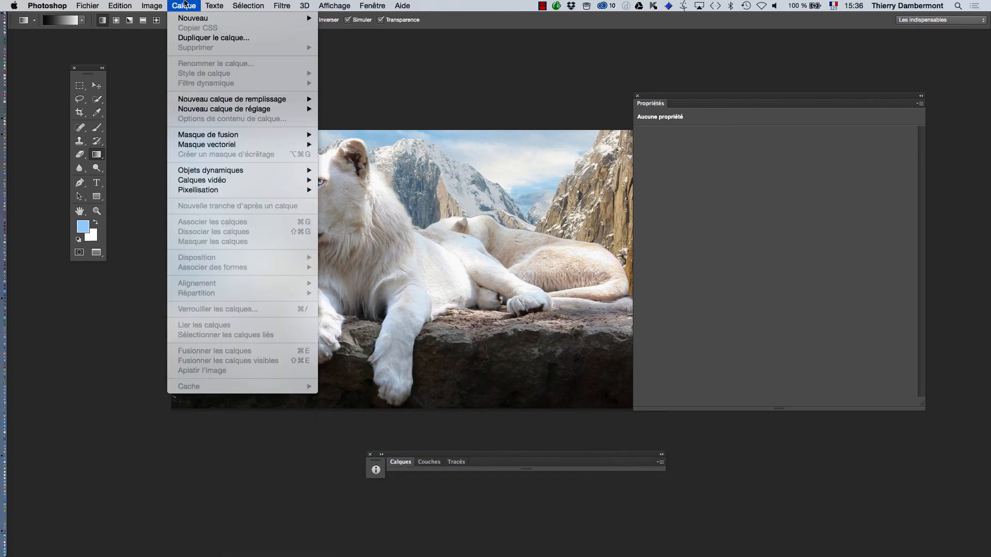
pyautogui.moveTo(232, 110)
pyautogui.click(336, 126)
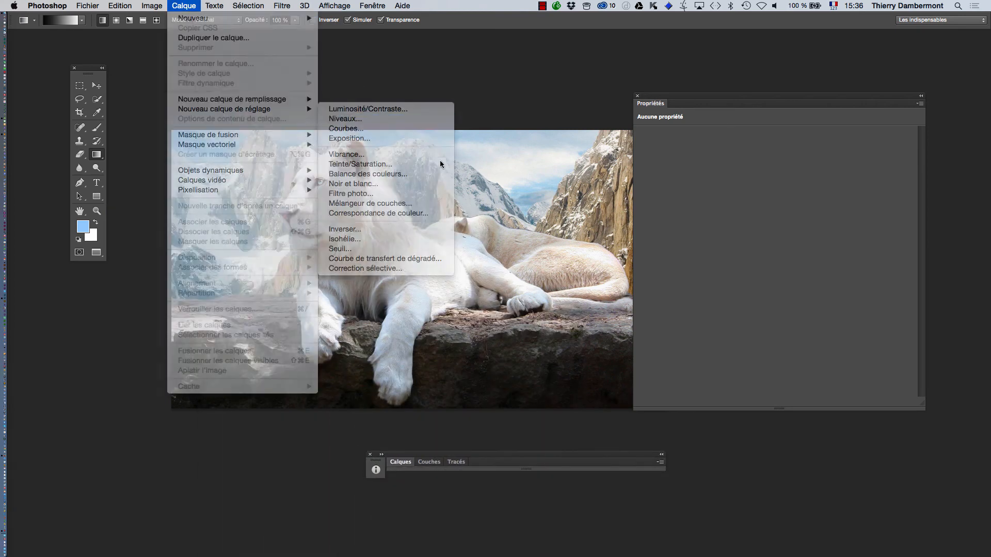
pyautogui.click(618, 250)
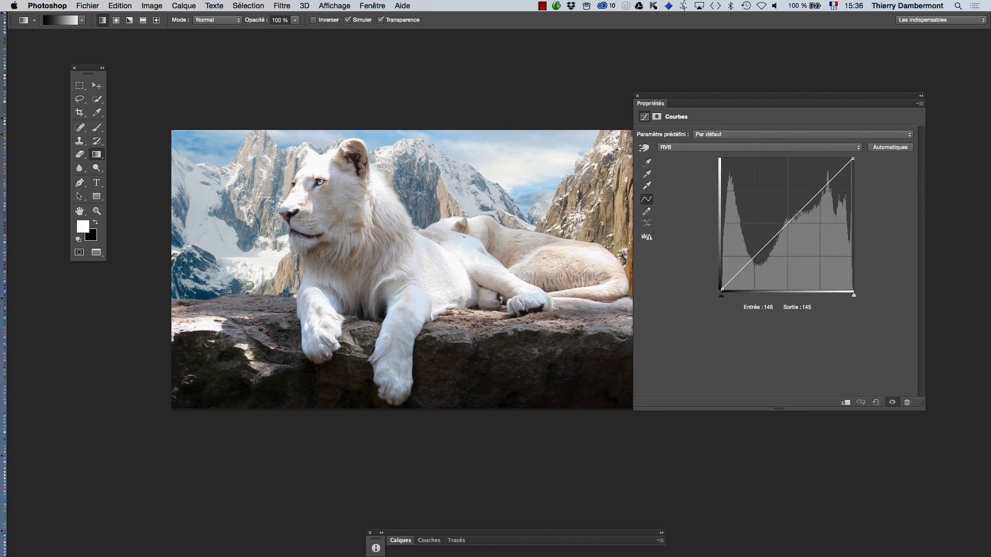
pyautogui.moveTo(806, 205); pyautogui.dragTo(822, 216)
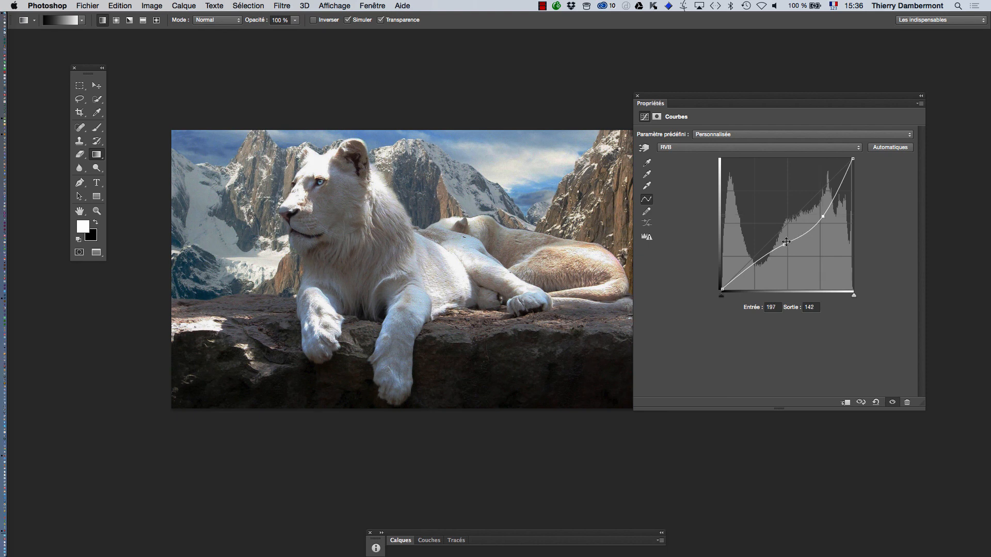
# Set the blending mode of the lion's Courbes 1 layer to Luminosité
pyautogui.click(396, 544)
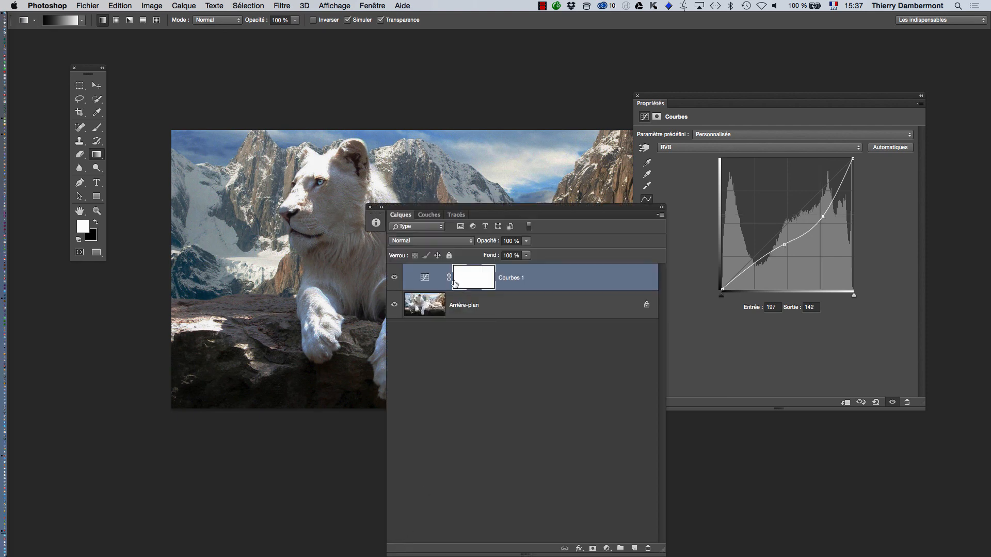
pyautogui.click(431, 240)
pyautogui.click(433, 478)
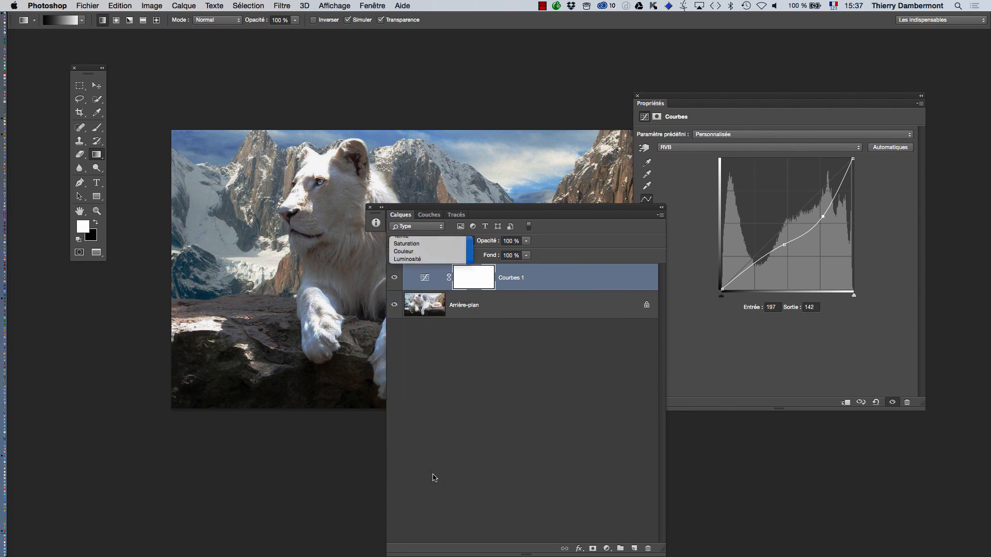
# With the layer list off the lion photo, raise the curve's shadows and set its middle point at input 119, output 85
pyautogui.moveTo(398, 207); pyautogui.dragTo(870, 482)
pyautogui.doubleClick(870, 488)
pyautogui.moveTo(826, 213); pyautogui.dragTo(822, 217)
pyautogui.moveTo(753, 265); pyautogui.dragTo(785, 249)
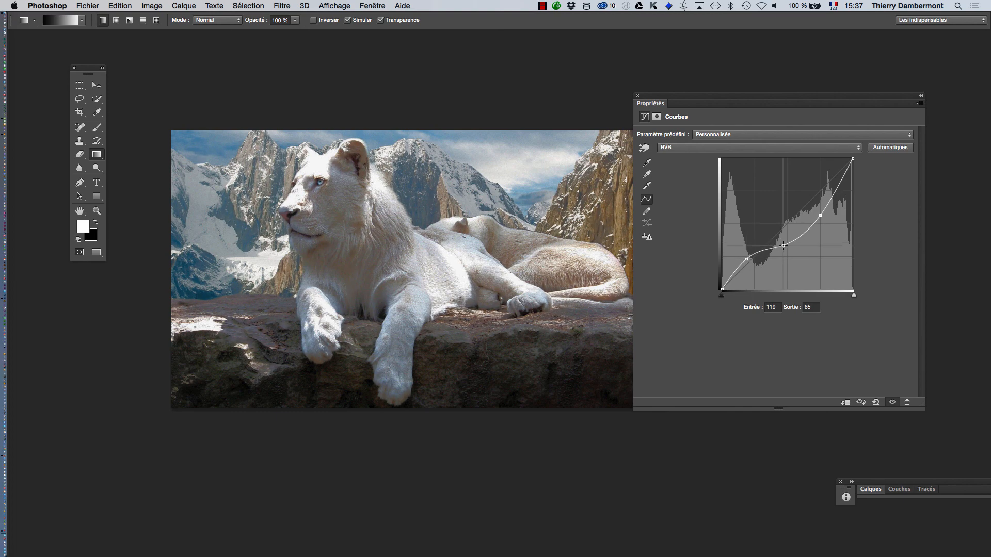